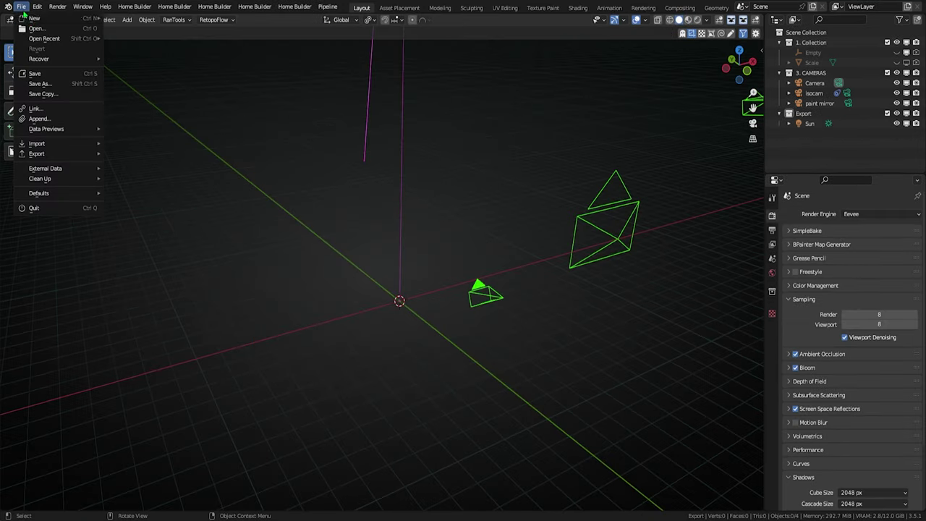
Start a new 2D Animation file without saving and sketch a test stroke.
mouse_move(36, 17)
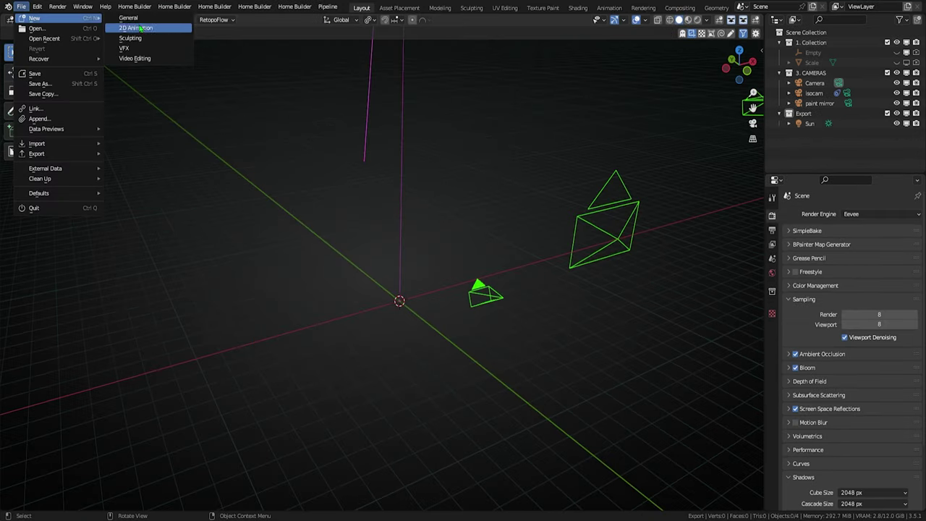
click(210, 27)
click(482, 279)
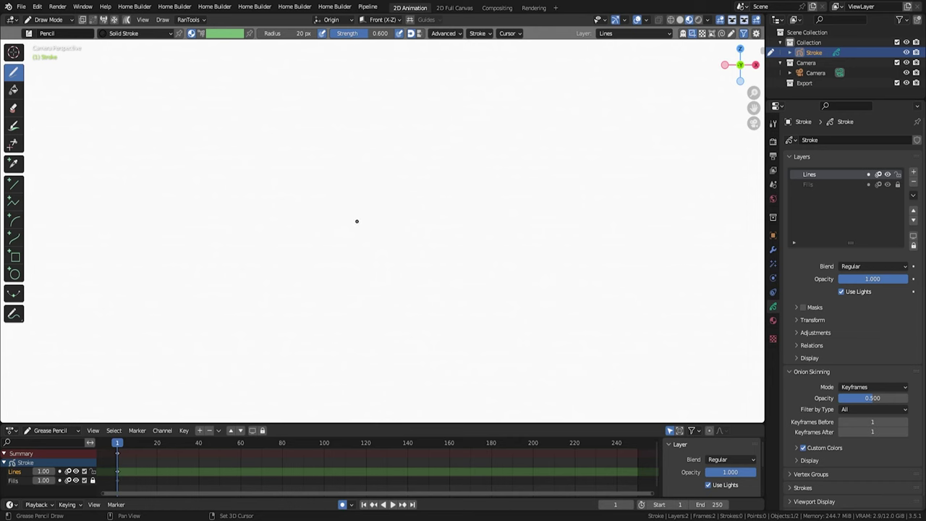
mouse_move(355, 220)
mouse_down()
mouse_move(383, 305)
mouse_move(410, 169)
mouse_up()
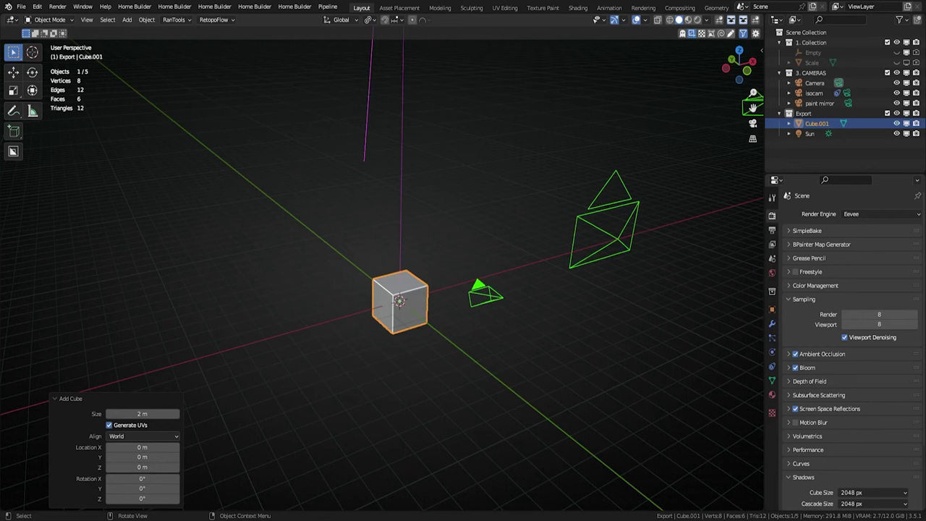
Delete the cube from the scene.
click(590, 392)
click(413, 317)
key(x)
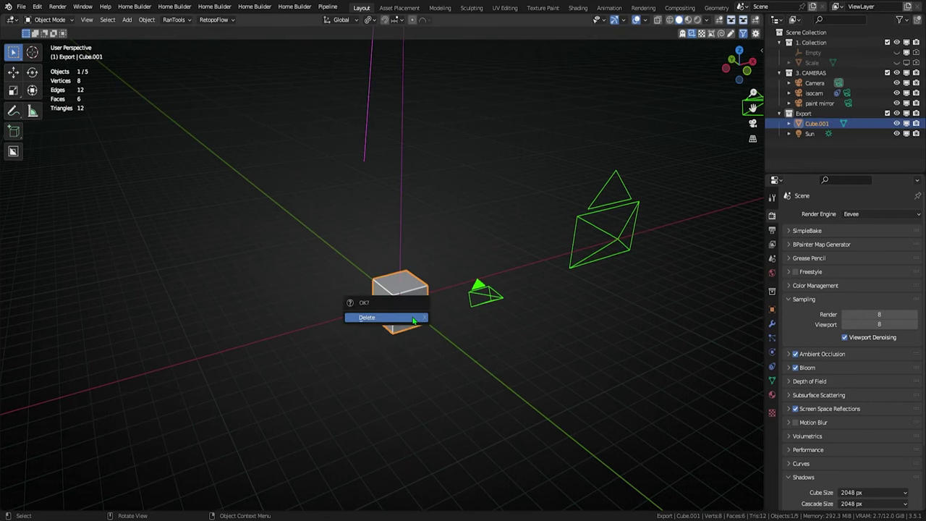
click(415, 319)
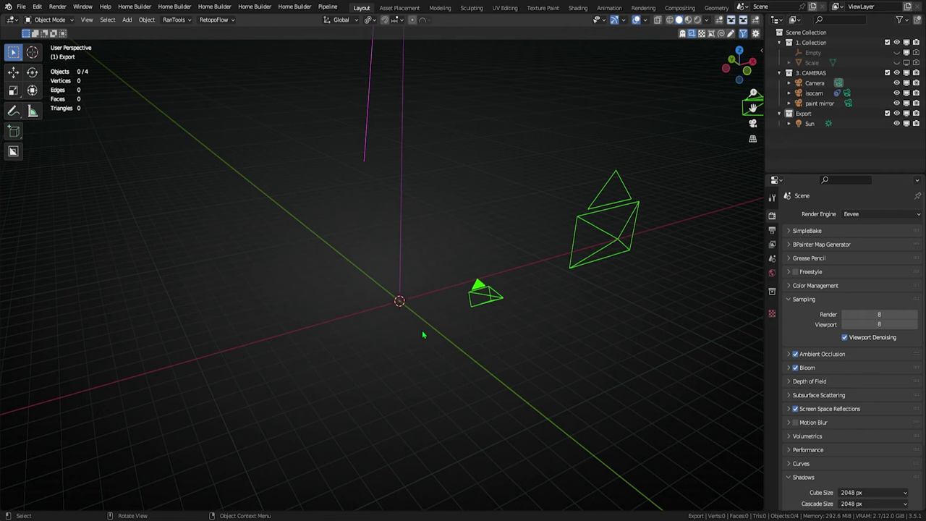
Add a blank Grease Pencil object named 'pastulio' and switch to front view.
key(shift+a)
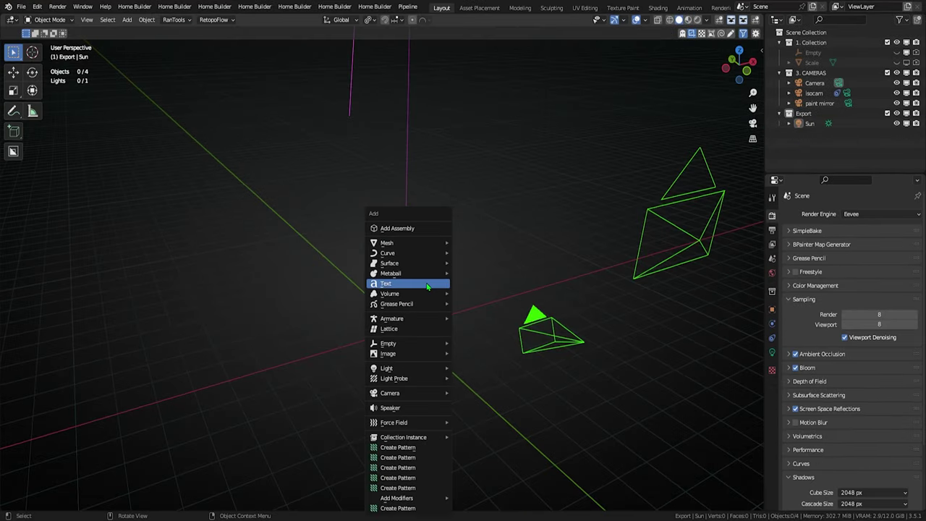
mouse_move(422, 307)
click(479, 307)
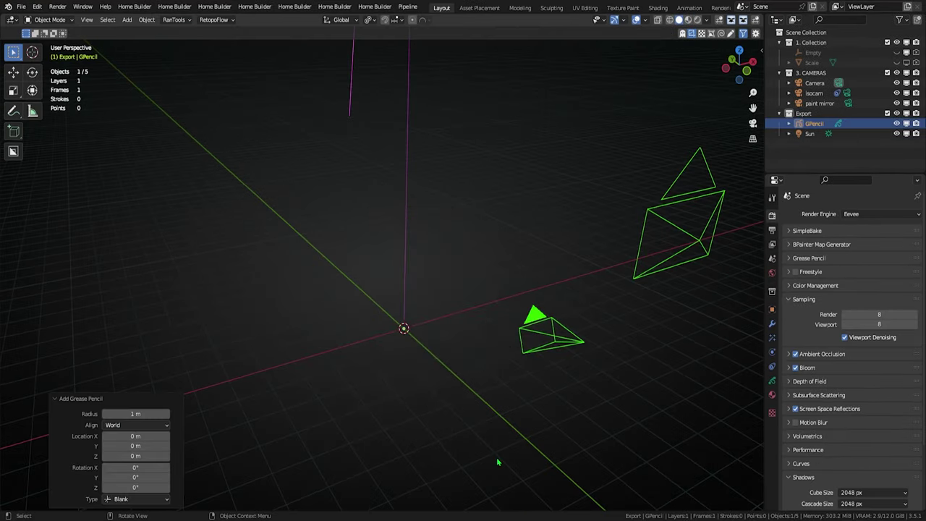
double_click(823, 124)
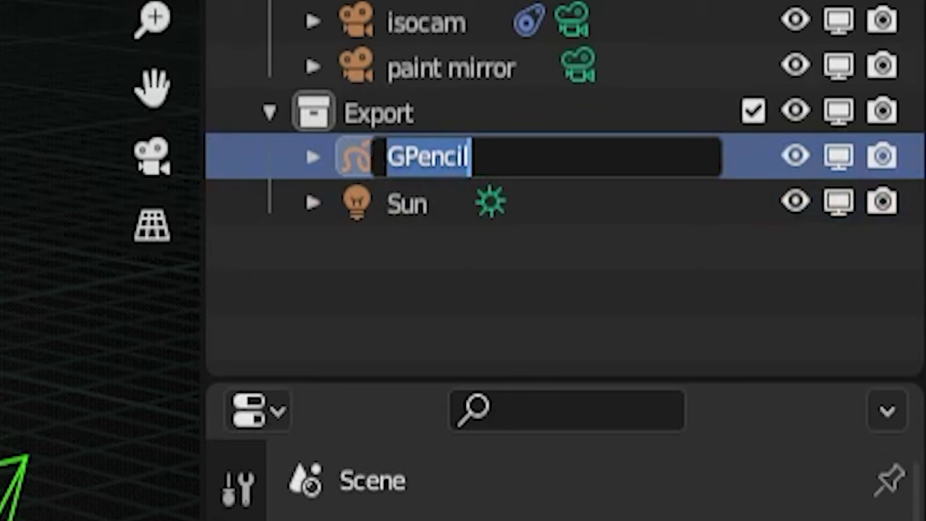
text(pastul)
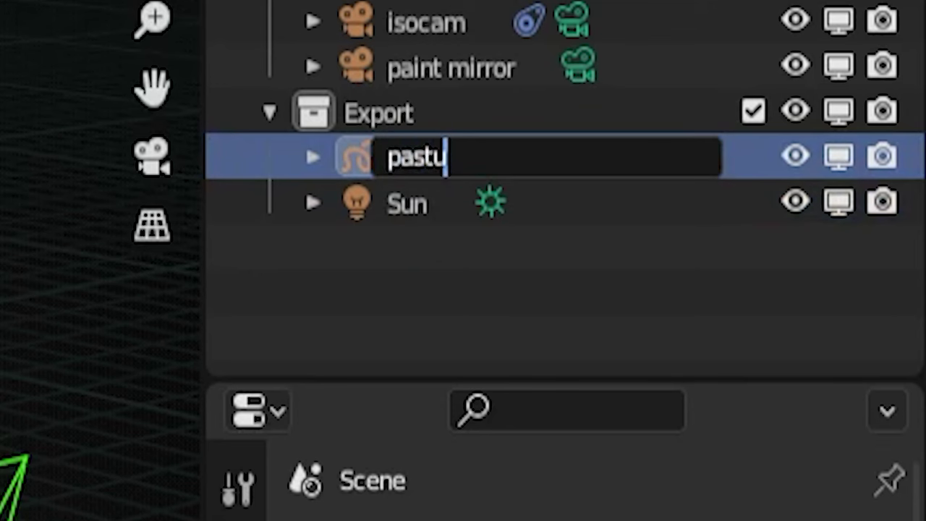
text(io)
key(Return)
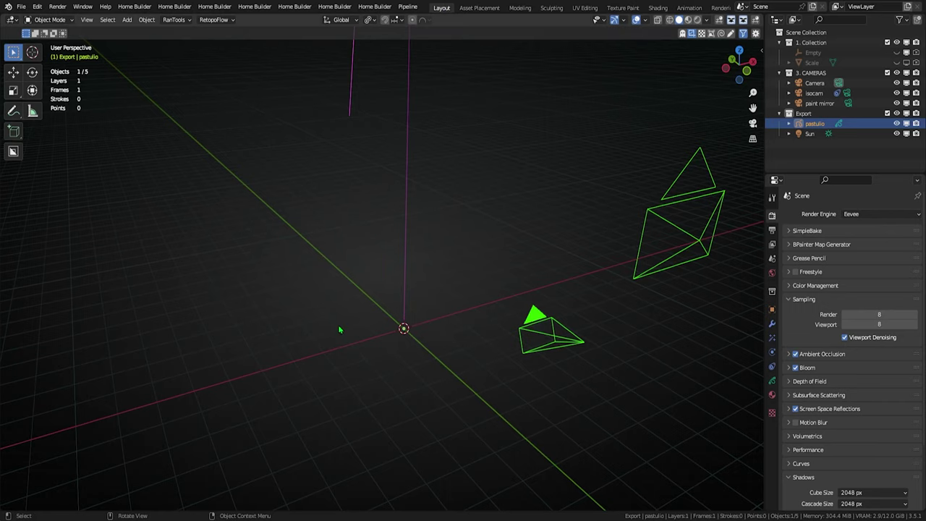
key(KP_1)
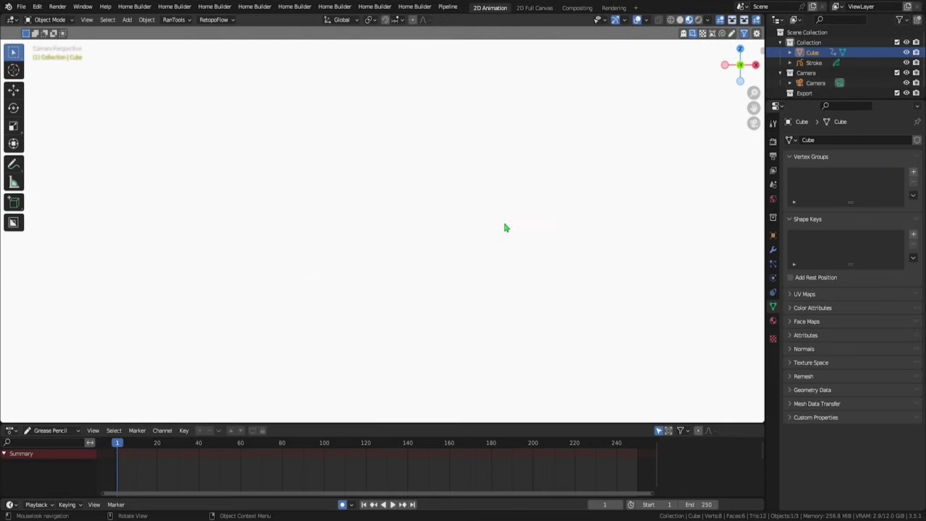
Select the Stroke object and switch it into Draw Mode.
key(ctrl+Tab)
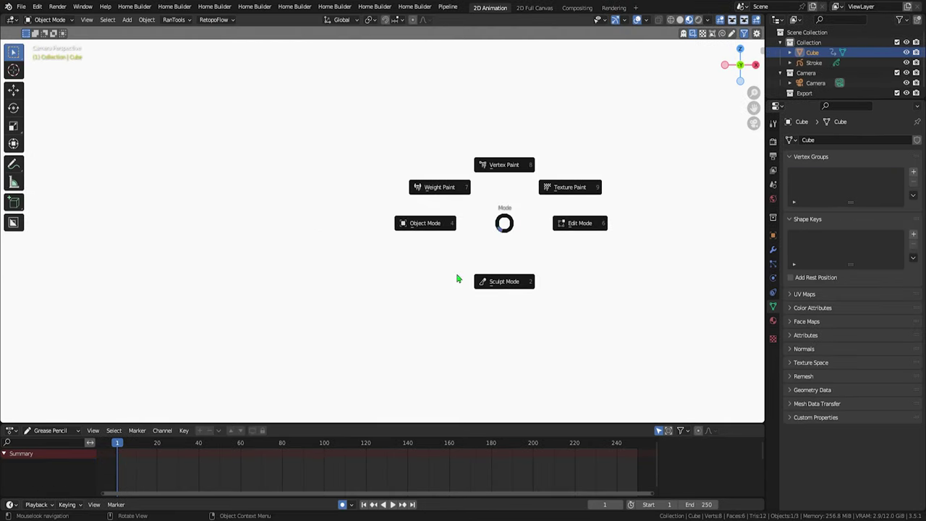
key(Escape)
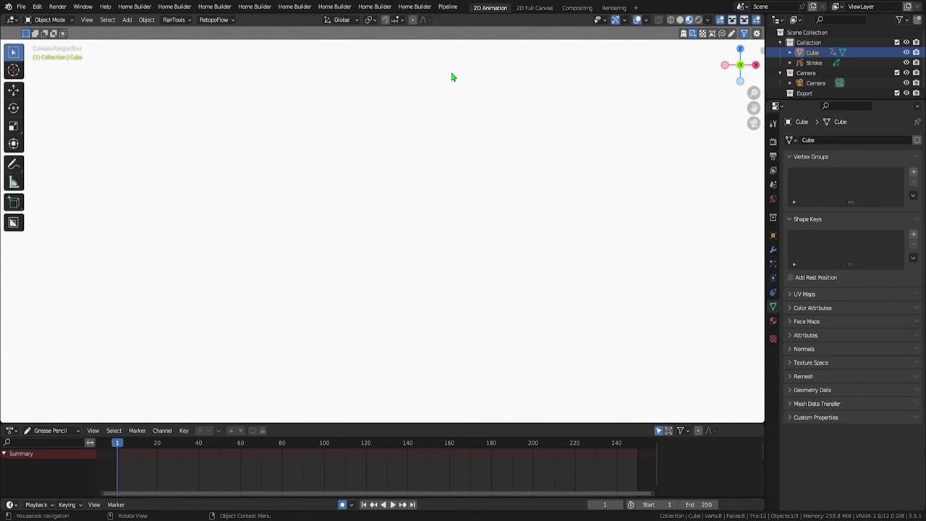
click(815, 63)
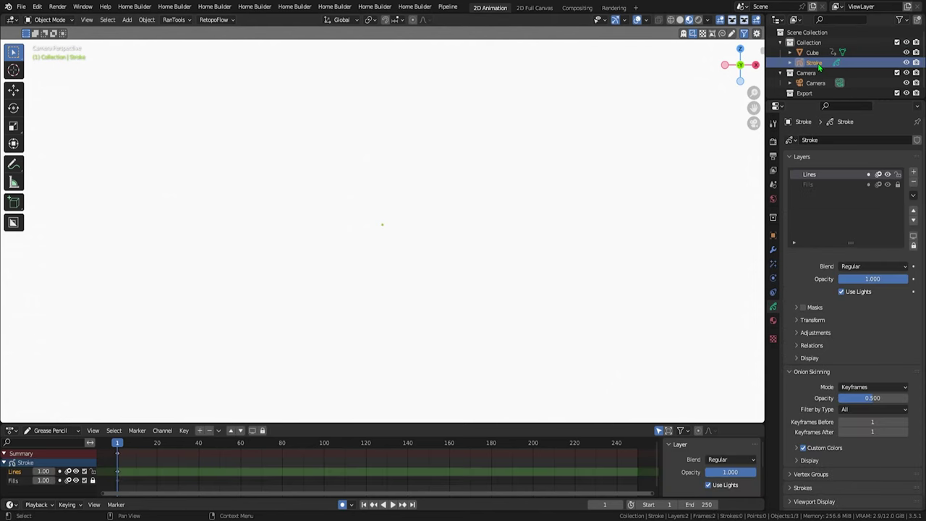
key(ctrl+Tab)
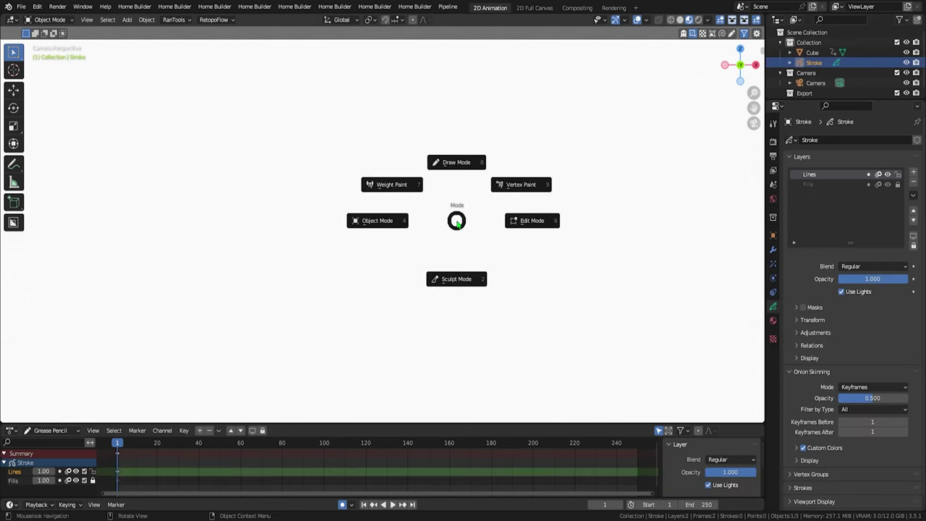
click(463, 163)
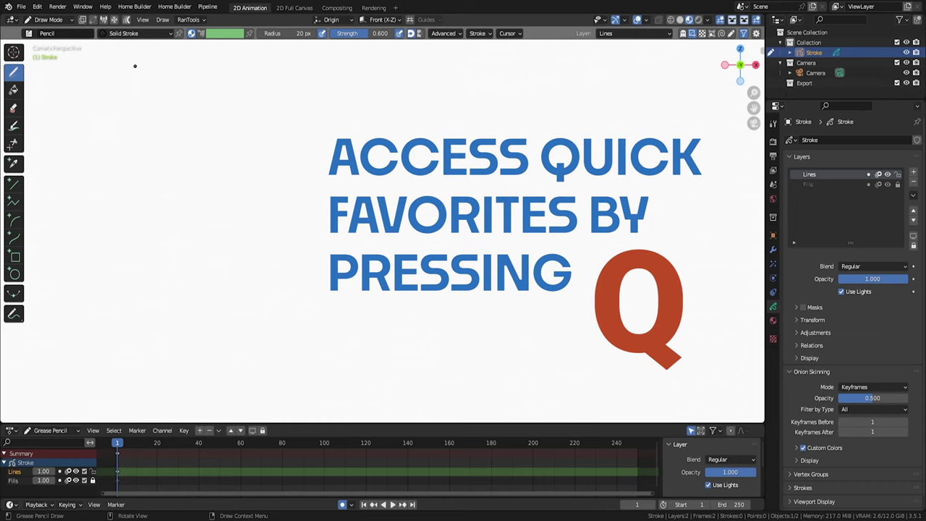
Bring up the drawing context menu and the Quick Favorites menu.
right_click(13, 71)
click(58, 84)
key(q)
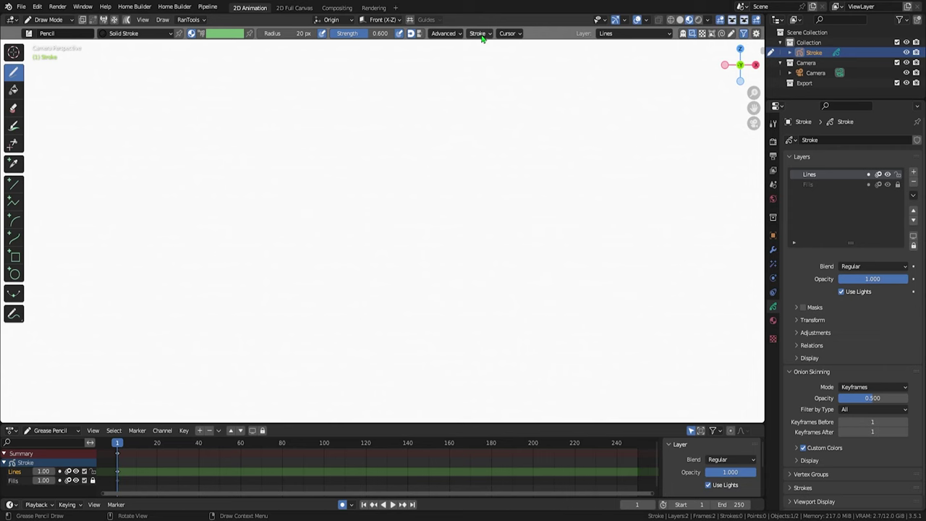
Turn on stroke stabilization with a 10 px radius.
click(477, 33)
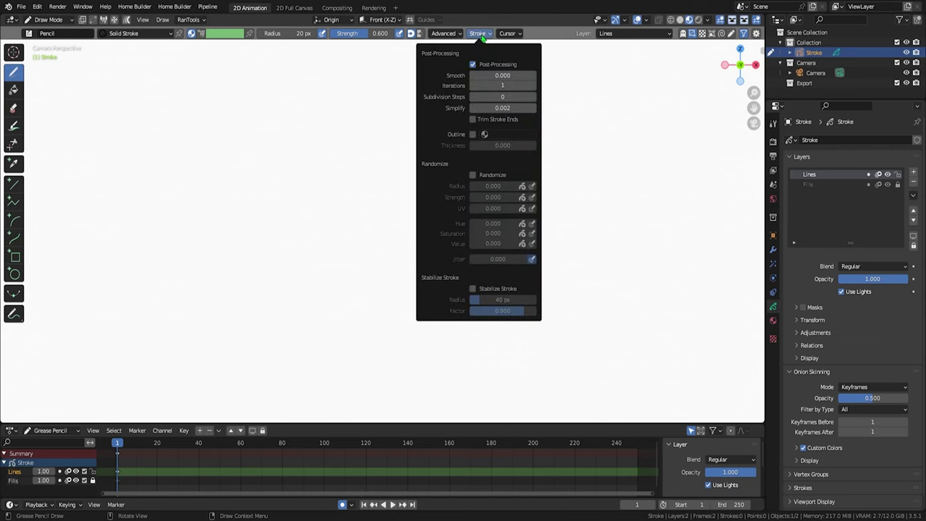
click(472, 288)
click(485, 300)
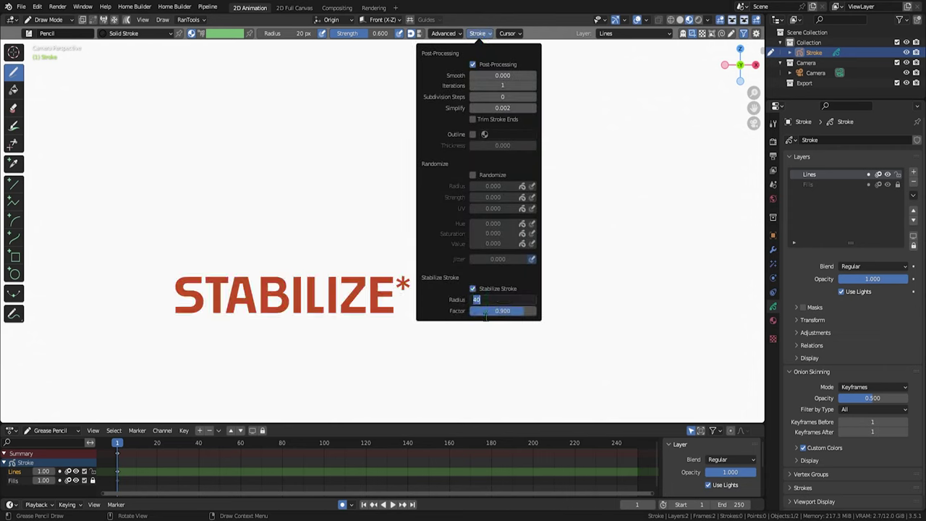
text(10)
key(Return)
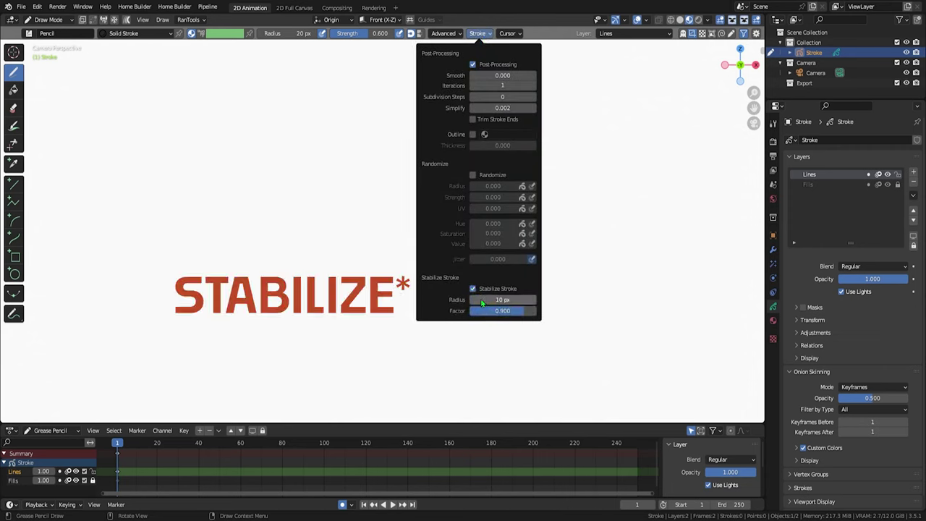
click(443, 33)
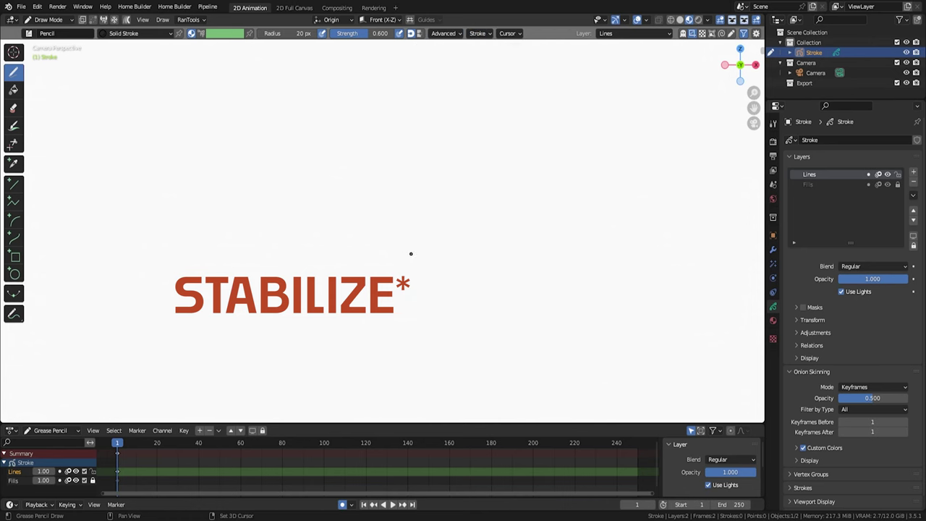
Draw a smooth looping stroke, two arrows and a small closed loop.
mouse_move(409, 252)
mouse_down()
mouse_move(455, 124)
mouse_move(320, 327)
mouse_move(308, 79)
mouse_move(541, 311)
mouse_up()
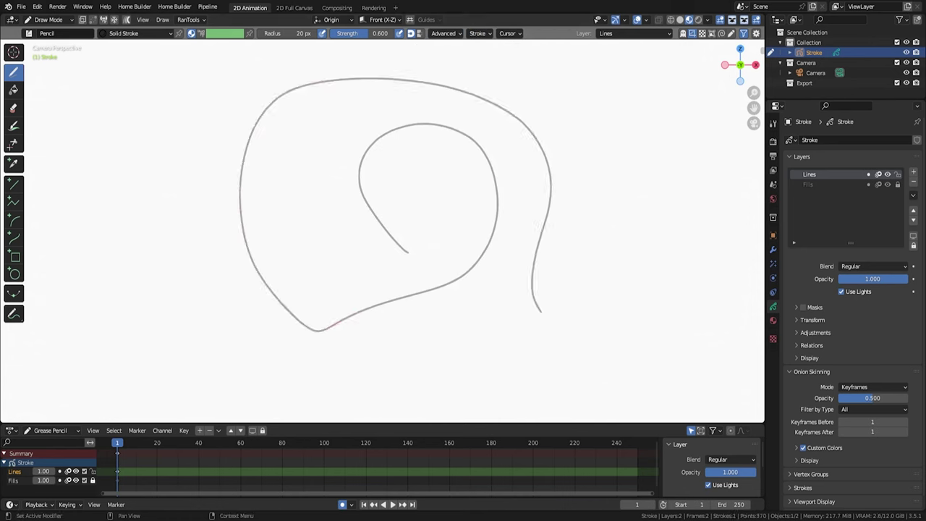
mouse_move(94, 73)
mouse_down()
mouse_move(52, 83)
mouse_move(52, 102)
mouse_move(29, 110)
mouse_up()
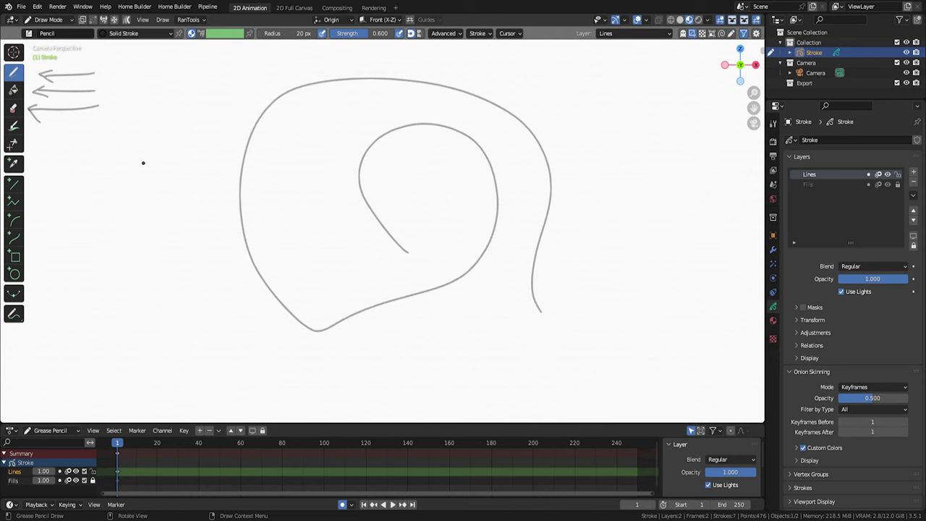
mouse_move(134, 136)
mouse_down()
mouse_move(157, 183)
mouse_move(139, 141)
mouse_up()
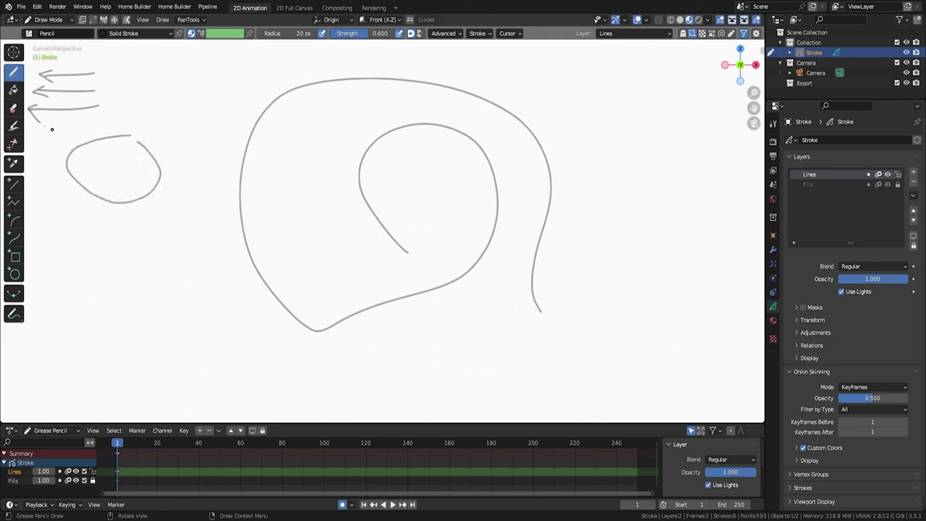
Fill the small left loop with grey using the Solid Fill material.
click(13, 89)
click(773, 321)
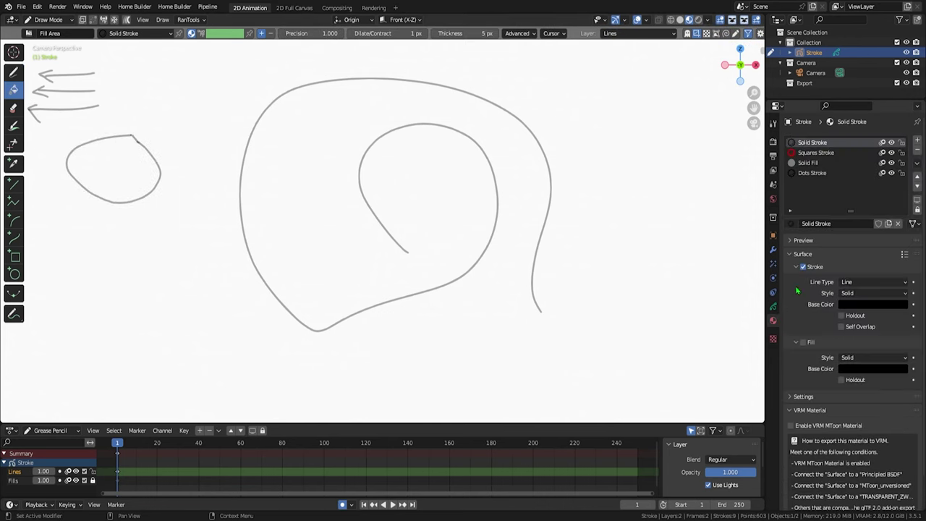
click(808, 163)
click(134, 176)
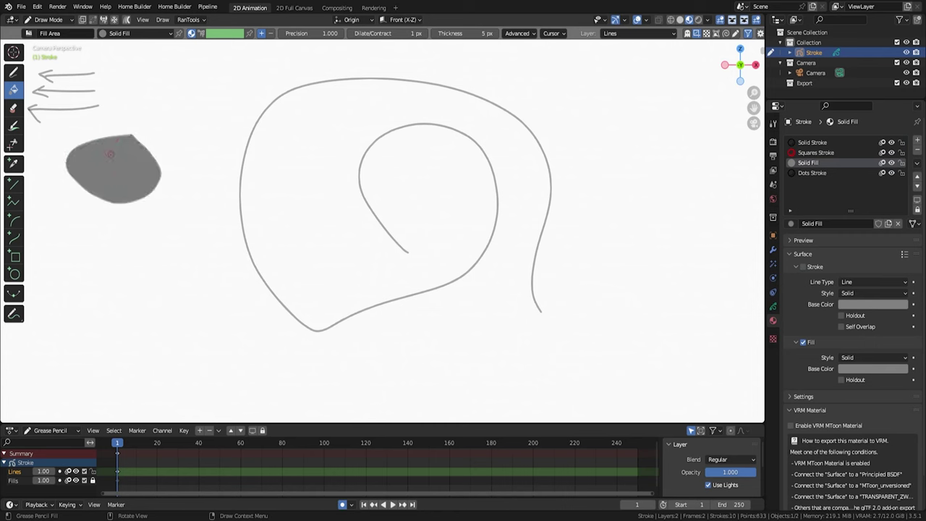
click(15, 109)
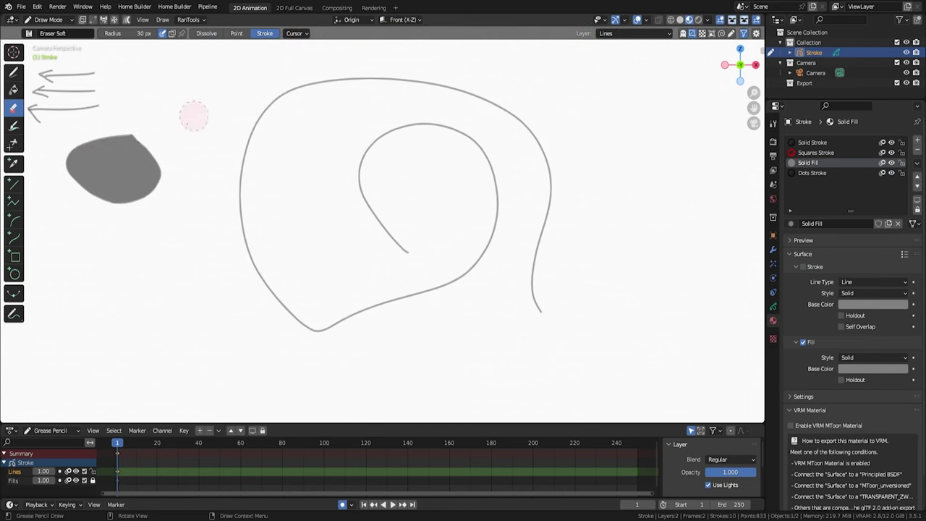
Test the Eraser in Dissolve, Point and Stroke modes on the big loop.
mouse_move(275, 130)
mouse_down()
mouse_move(246, 124)
mouse_move(266, 145)
mouse_move(275, 107)
mouse_move(282, 122)
mouse_move(324, 97)
mouse_move(341, 124)
mouse_up()
click(238, 33)
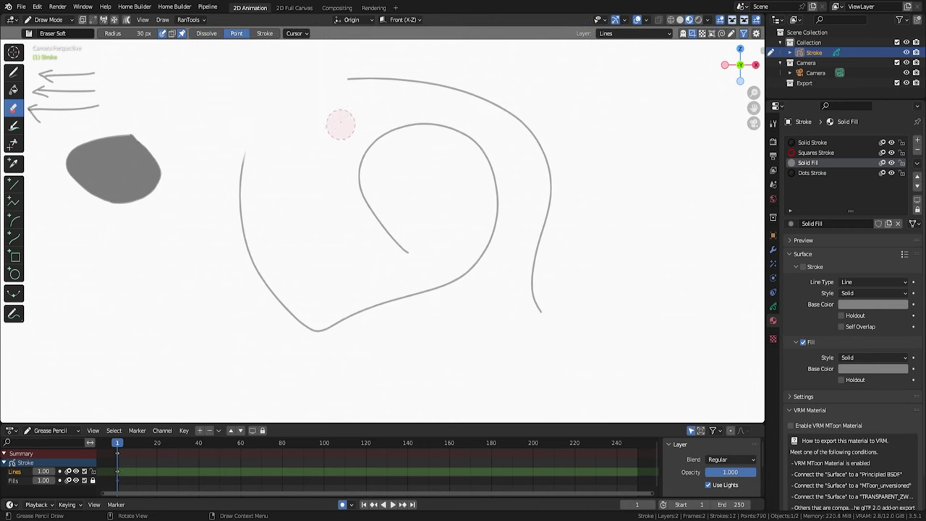
click(264, 33)
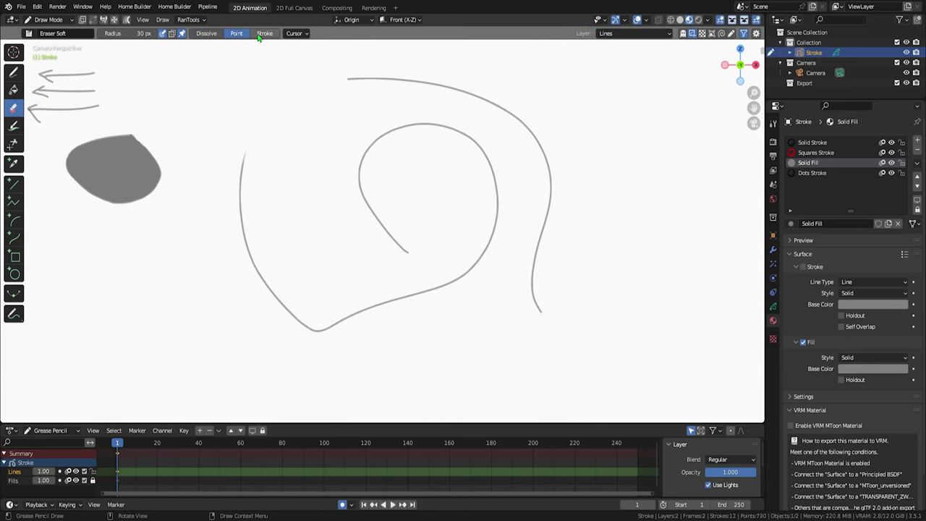
click(363, 72)
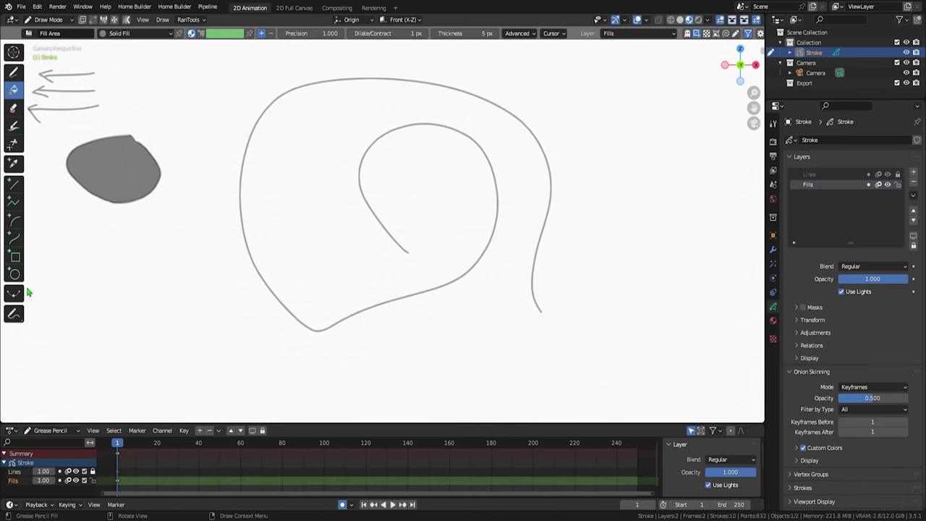
click(15, 256)
Draw a grey filled square and a grey rectangle over the loop stroke.
shift+drag(65, 245, 166, 259)
key(Return)
mouse_move(209, 293)
mouse_down()
mouse_move(326, 335)
mouse_move(356, 332)
mouse_up()
key(Return)
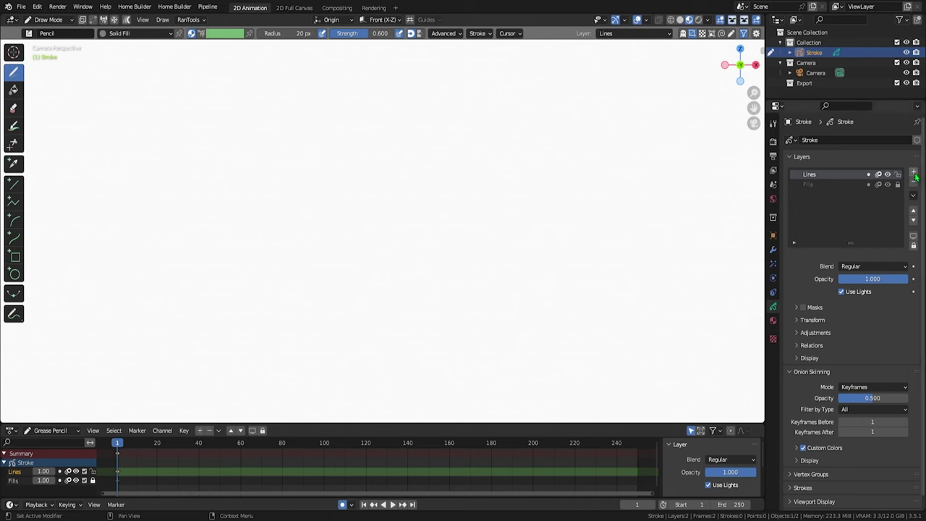
Add, reorder and undo a GP_Layer, then test and restore Lines layer opacity.
click(913, 172)
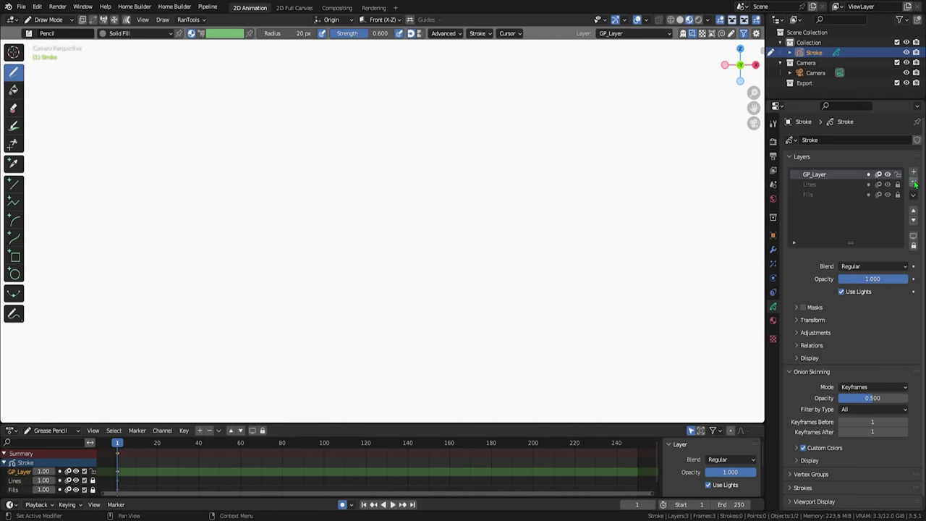
click(913, 220)
key(ctrl+z)
key(ctrl+z)
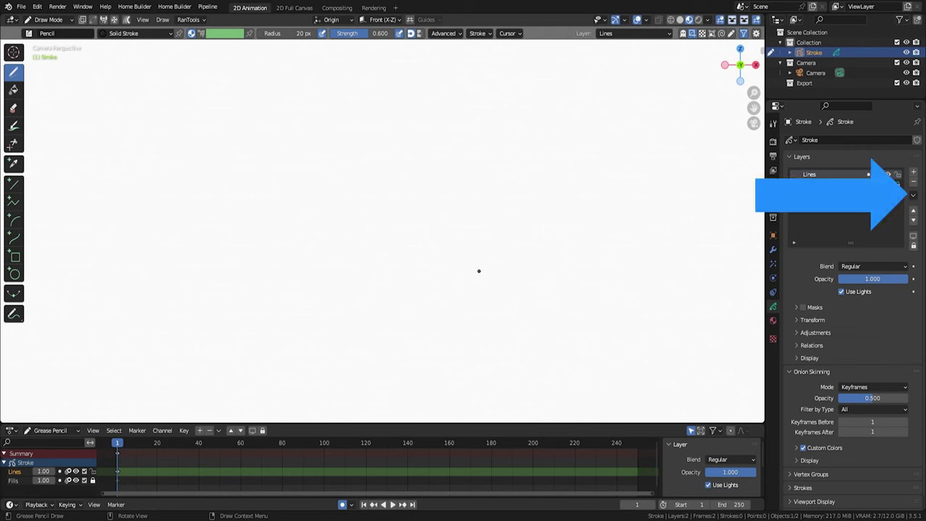
click(914, 195)
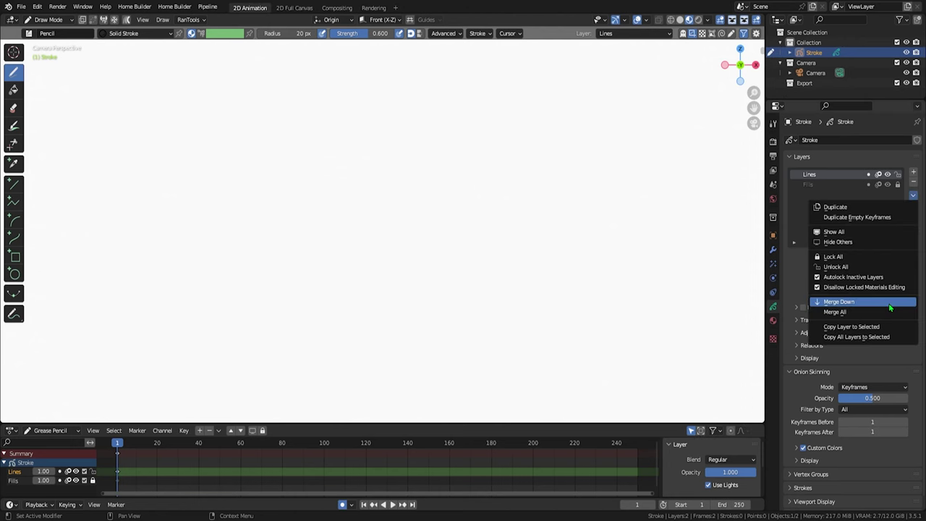
drag(878, 278, 819, 279)
key(ctrl+z)
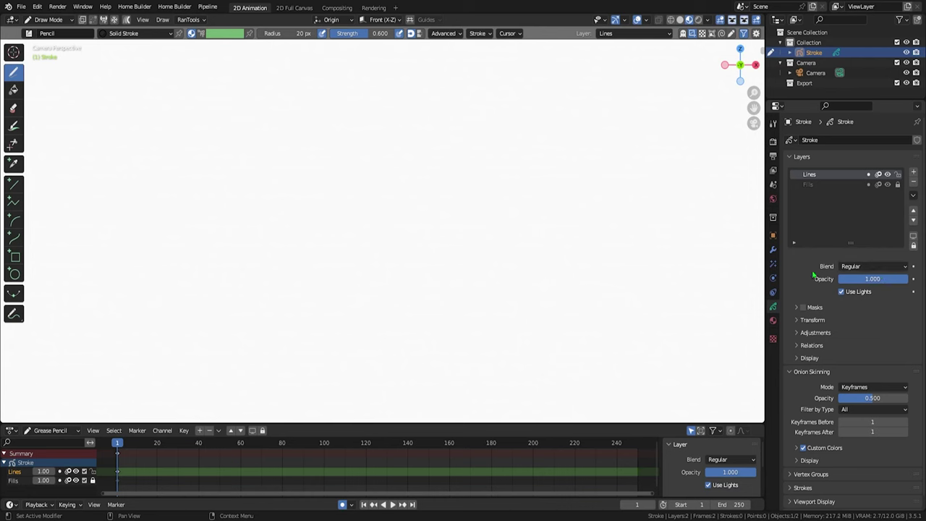
Enable masks on MASK EXAMPLE with the Fills layer as its mask.
click(872, 266)
click(825, 293)
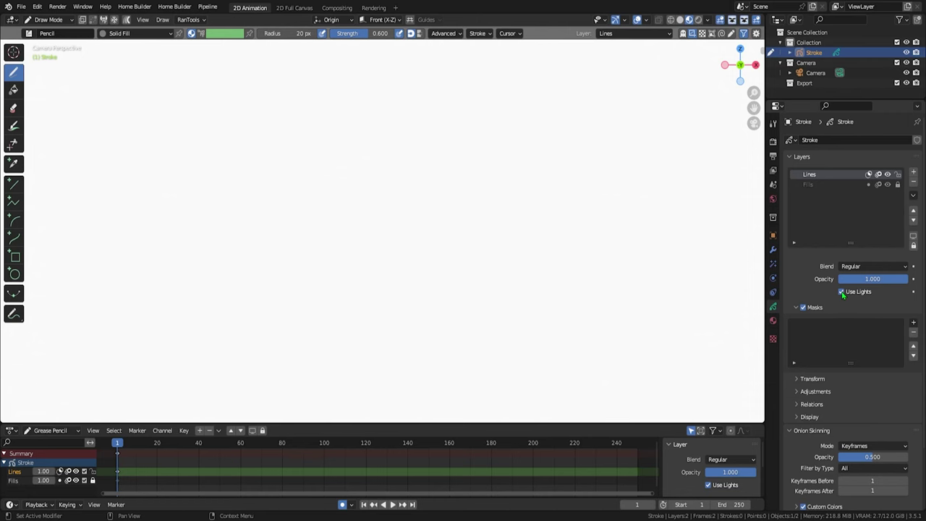
click(842, 292)
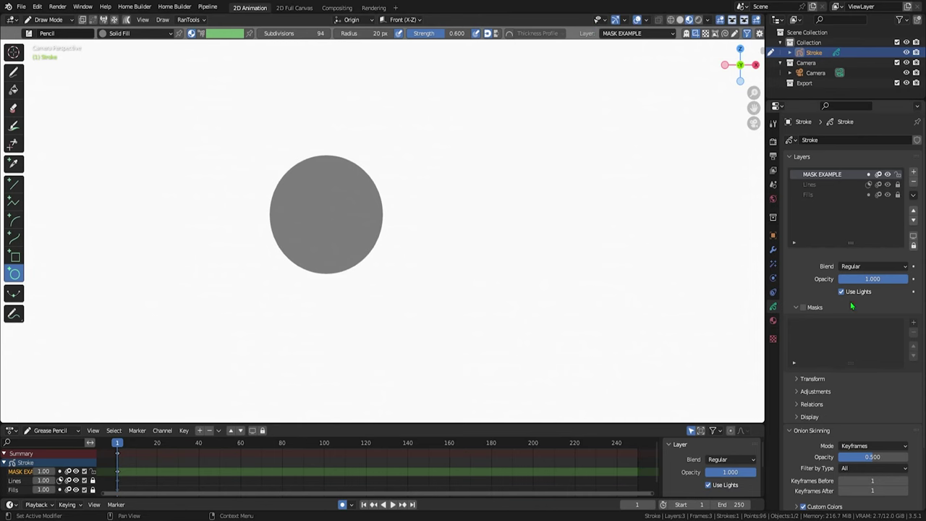
click(803, 308)
click(913, 326)
click(853, 338)
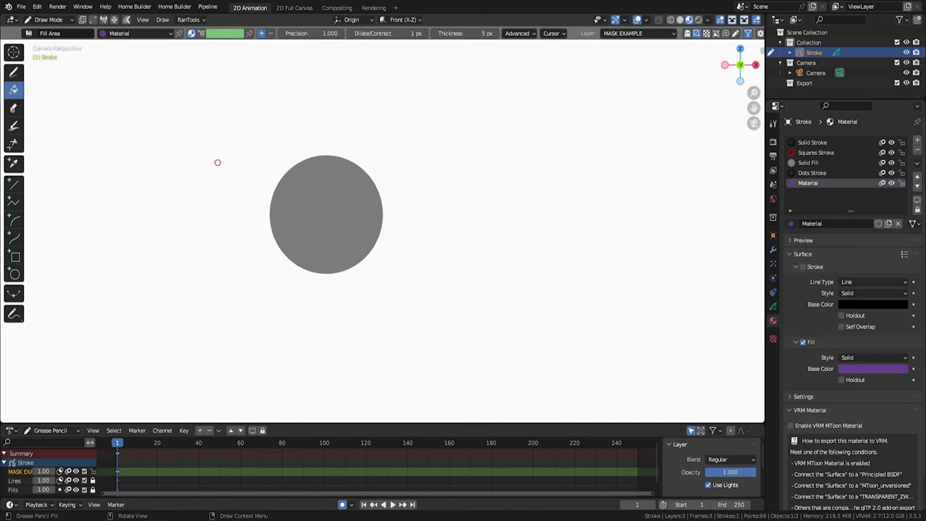
Paint purple freehand strokes over the circle's lower-left and upper-right.
click(14, 71)
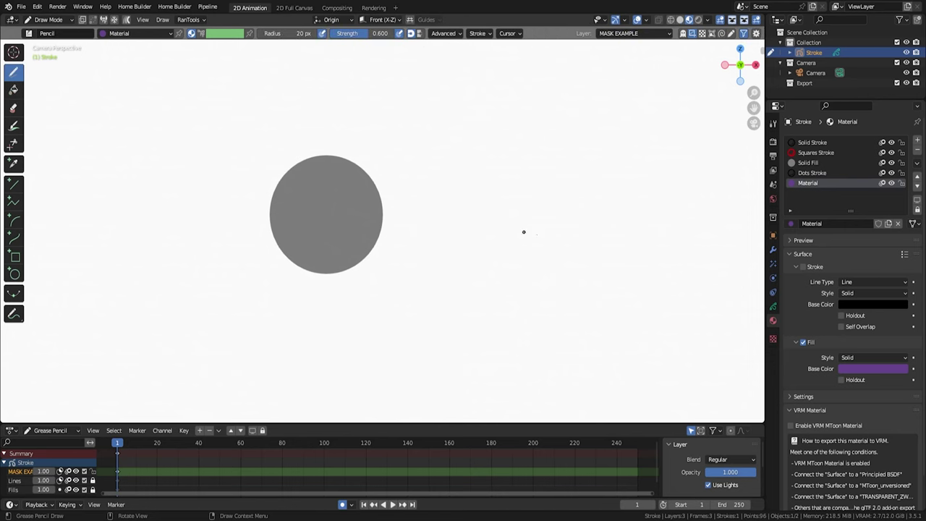
mouse_move(345, 192)
mouse_down()
mouse_move(336, 231)
mouse_move(377, 286)
mouse_move(249, 239)
mouse_up()
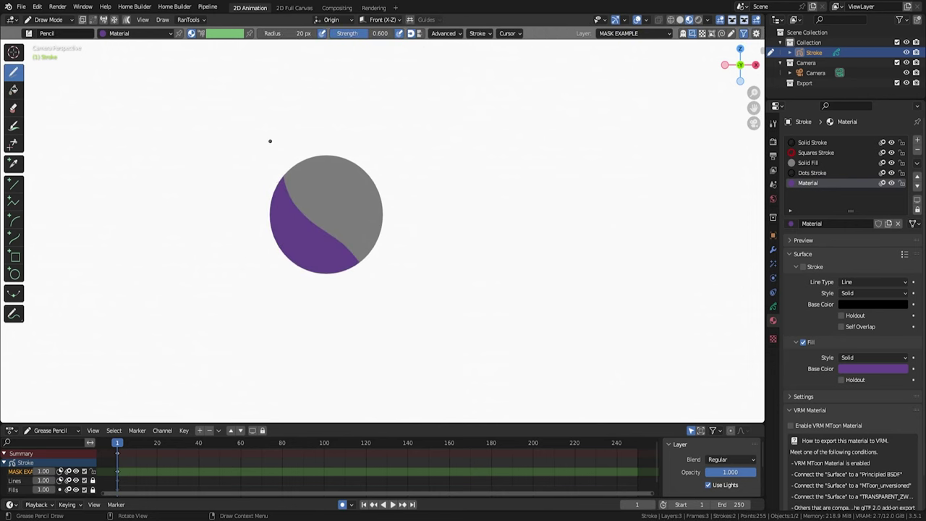
drag(350, 191, 315, 95)
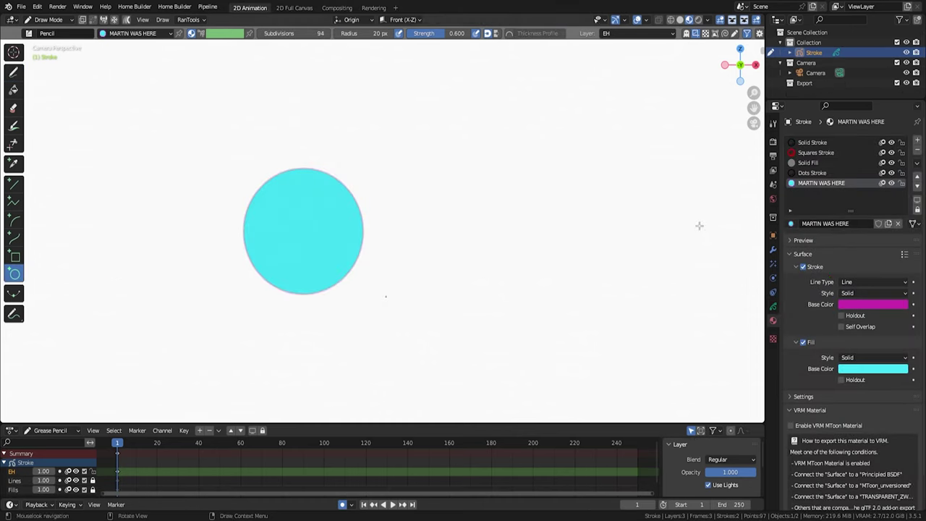
Change the circle's fill colour and paint a red blob in its upper-left.
click(867, 371)
mouse_move(861, 233)
mouse_down()
mouse_move(837, 246)
mouse_move(878, 285)
mouse_move(832, 262)
mouse_move(871, 244)
mouse_up()
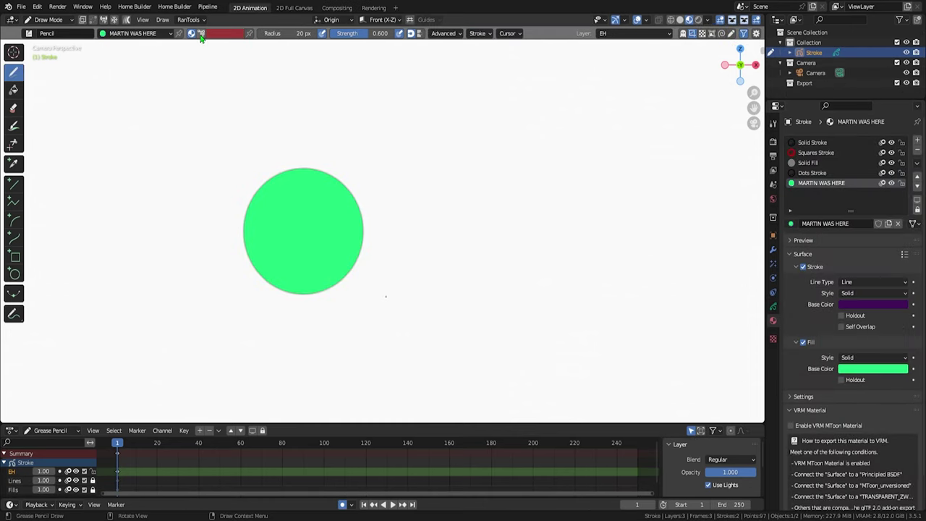
mouse_move(299, 188)
mouse_down()
mouse_move(267, 203)
mouse_move(314, 181)
mouse_move(274, 201)
mouse_up()
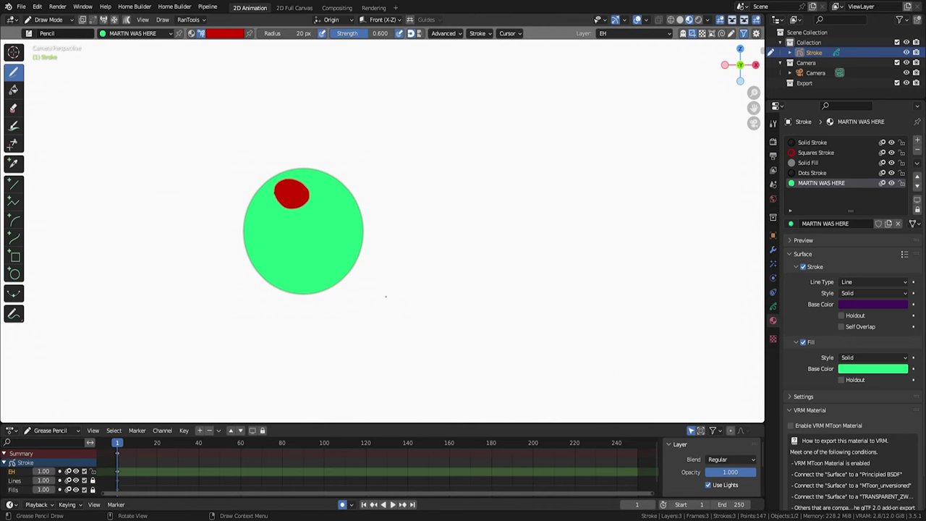
Set the circle's fill to bright green, then unlink the material from its slot.
click(862, 370)
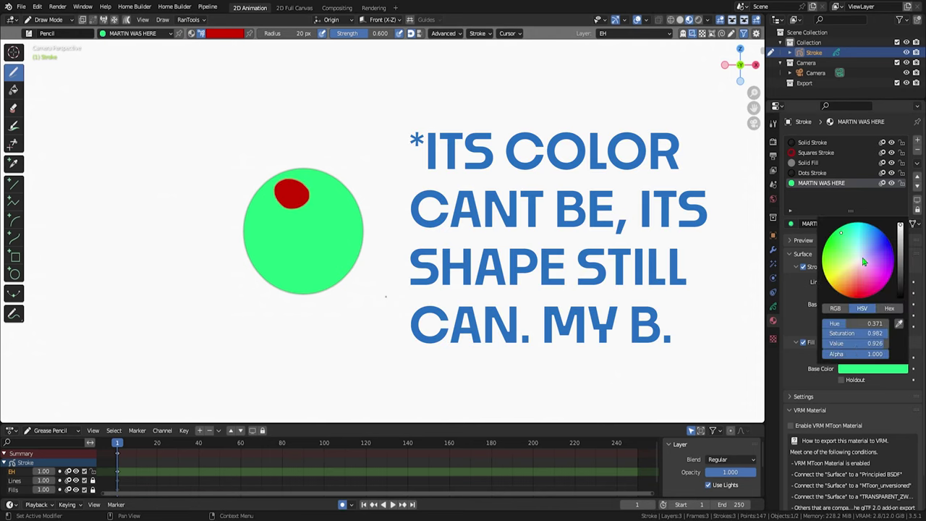
drag(863, 262, 834, 247)
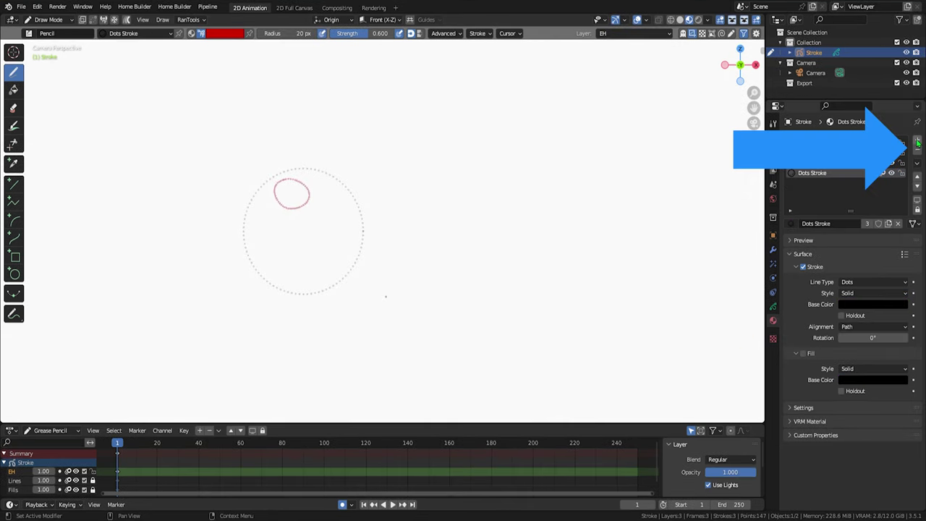
click(898, 223)
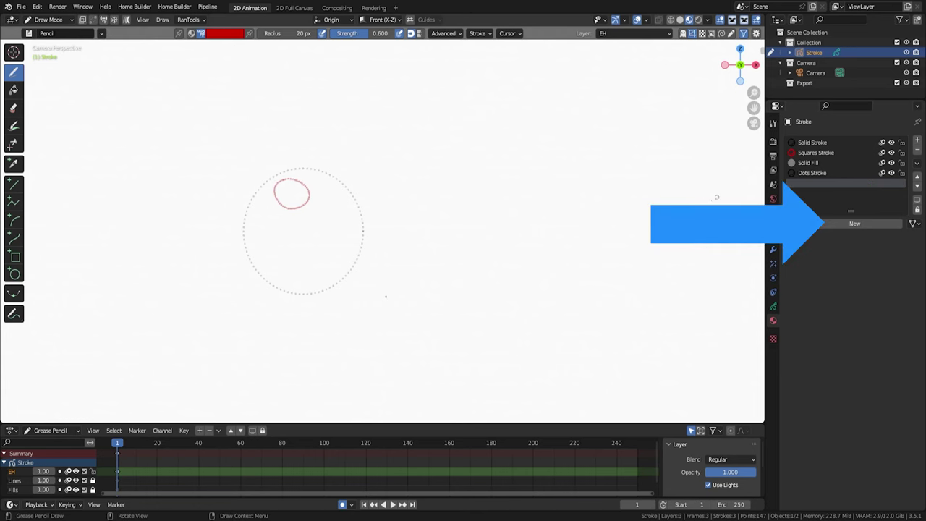
Create and rename a new material with a green stroke and fill enabled.
click(854, 224)
double_click(811, 183)
text(mARTIN WAS)
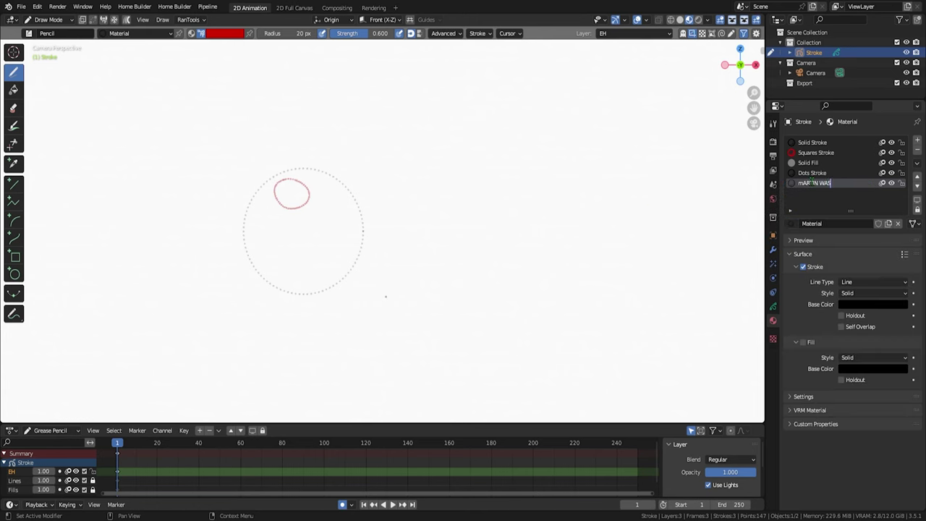
text( HERE)
key(Return)
click(875, 304)
click(843, 210)
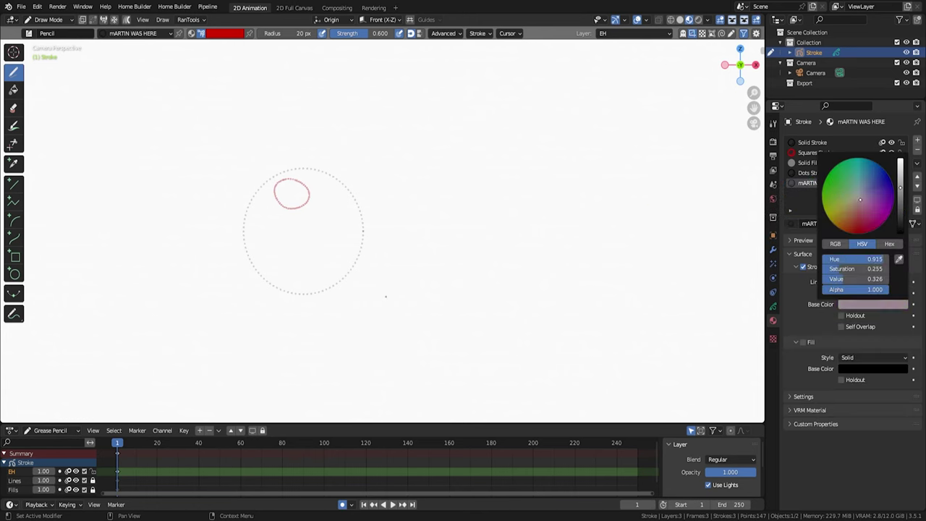
click(803, 342)
click(874, 358)
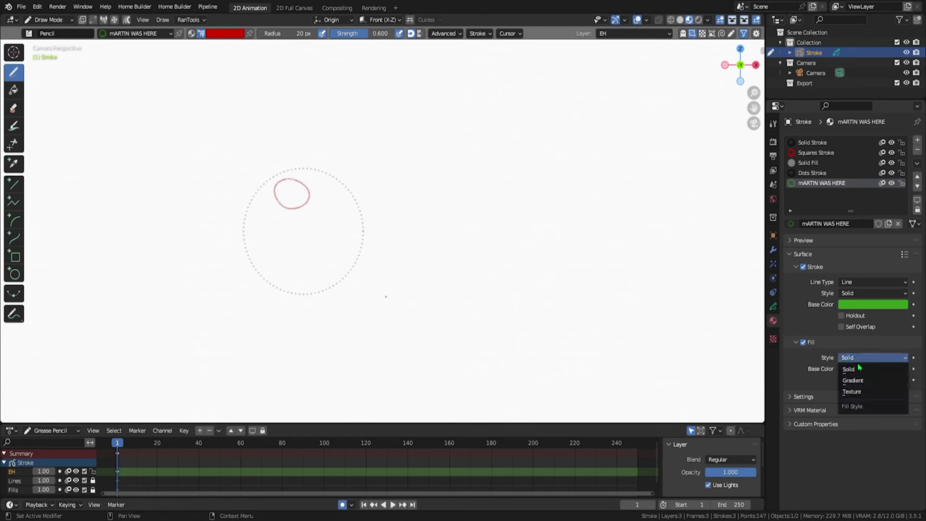
Draw a blue filled blob, an overlapping holdout shape and a looping stroke.
mouse_move(296, 177)
mouse_down()
mouse_move(359, 250)
mouse_move(293, 179)
mouse_up()
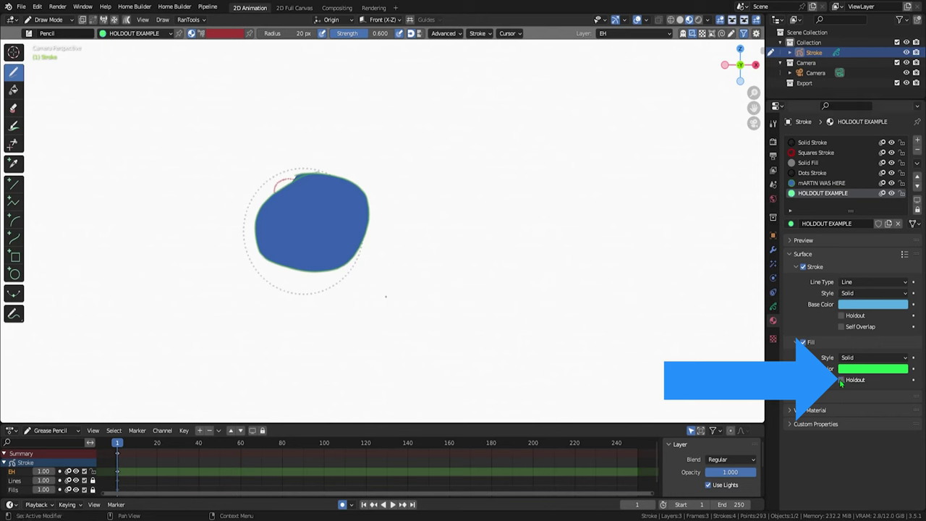
mouse_move(381, 185)
mouse_down()
mouse_move(325, 207)
mouse_move(415, 295)
mouse_move(381, 187)
mouse_up()
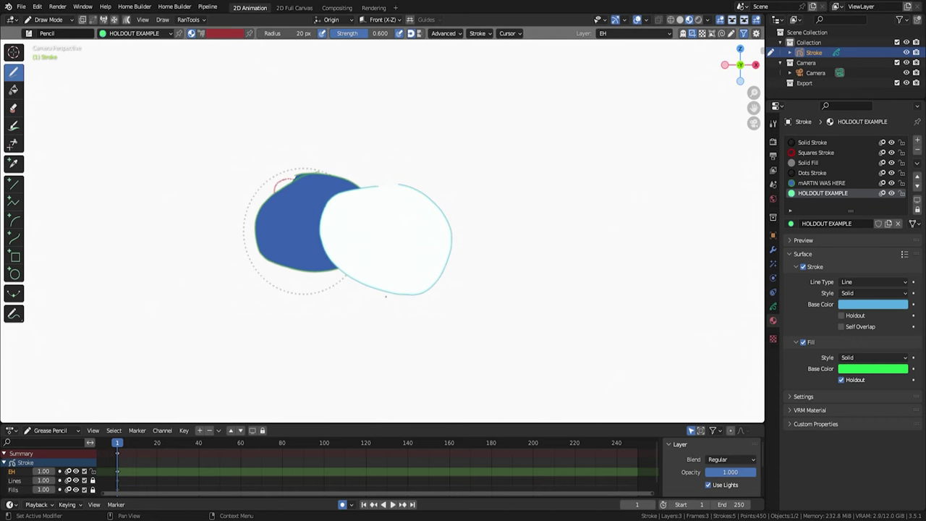
mouse_move(561, 277)
mouse_down()
mouse_move(390, 325)
mouse_move(349, 206)
mouse_move(345, 343)
mouse_move(440, 353)
mouse_move(514, 271)
mouse_move(518, 279)
mouse_up()
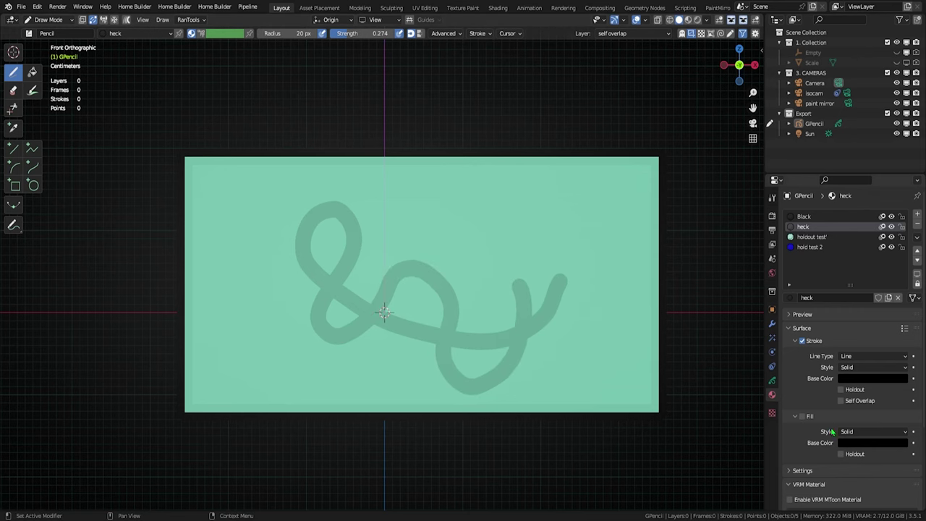
Raise the material's fill colour alpha to 1.000 for opaque black.
click(841, 400)
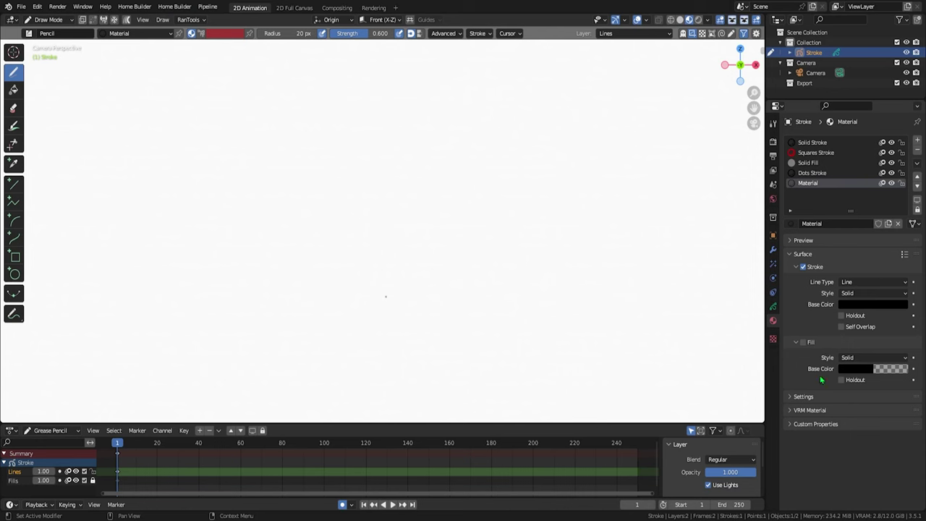
click(870, 370)
drag(852, 357, 901, 357)
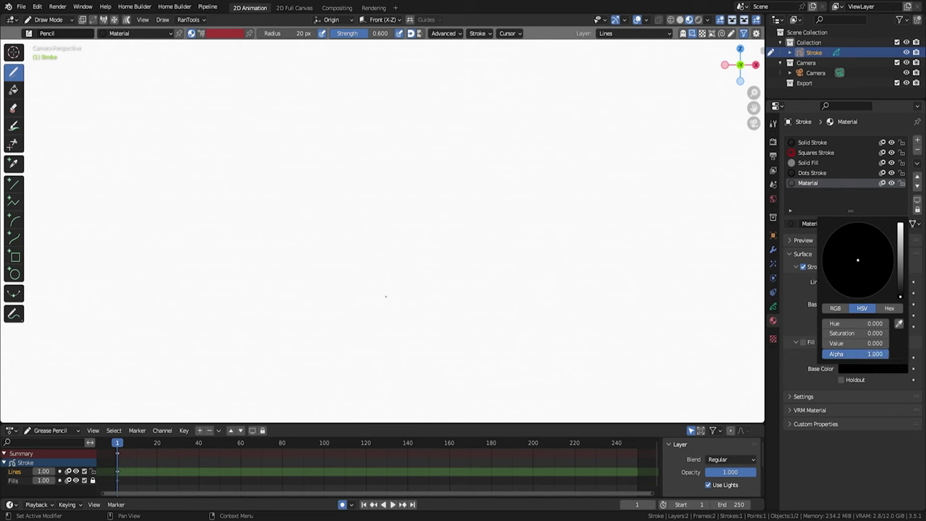
Draw an oval, then two red Solid Fill shapes right of and below it.
mouse_move(353, 145)
mouse_down()
mouse_move(274, 162)
mouse_move(362, 139)
mouse_up()
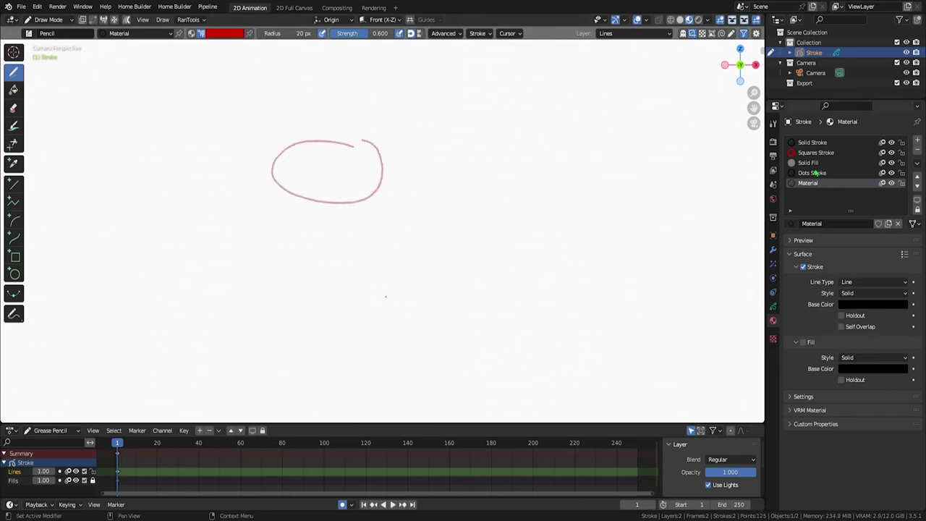
click(808, 162)
mouse_move(438, 169)
mouse_down()
mouse_move(405, 217)
mouse_move(426, 175)
mouse_up()
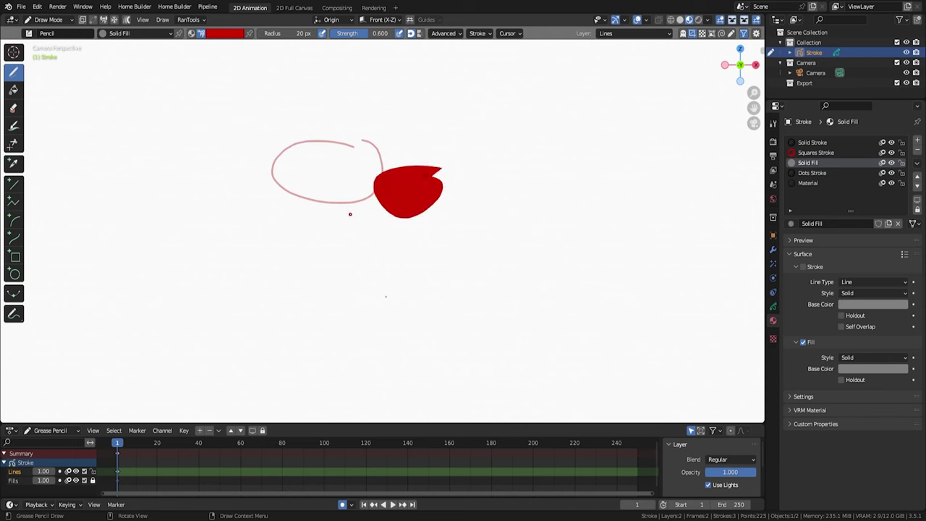
mouse_move(338, 219)
mouse_down()
mouse_move(380, 254)
mouse_move(327, 223)
mouse_up()
Make the Squares Stroke material orange and toggle the brush's vertex colour mode.
click(816, 153)
click(861, 305)
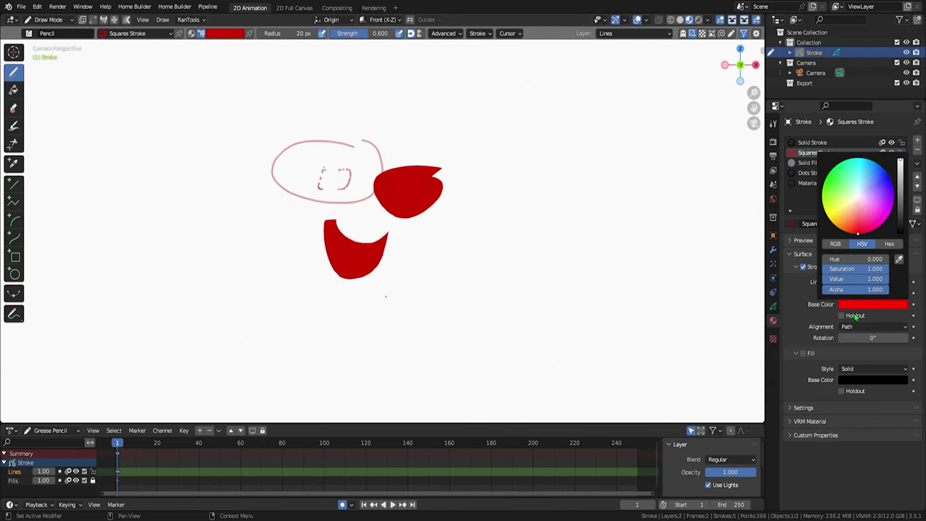
drag(846, 259, 852, 259)
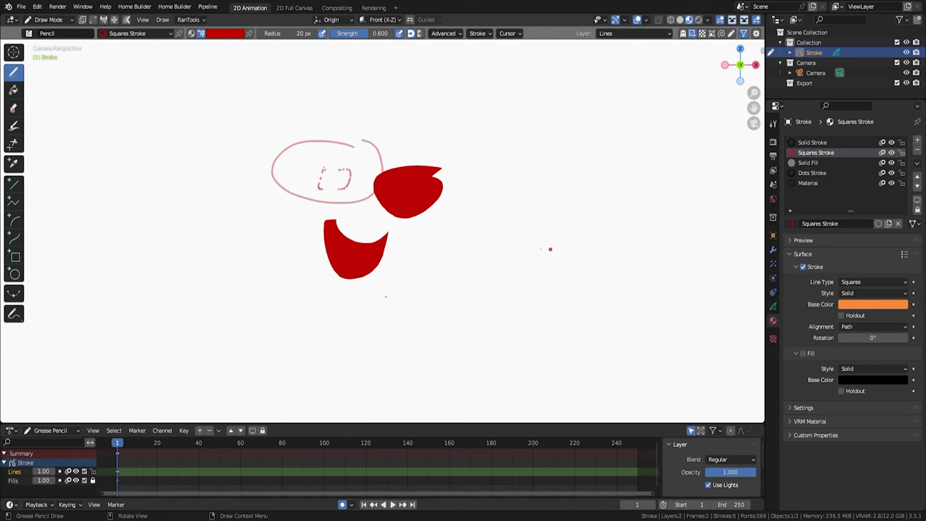
click(191, 34)
click(202, 35)
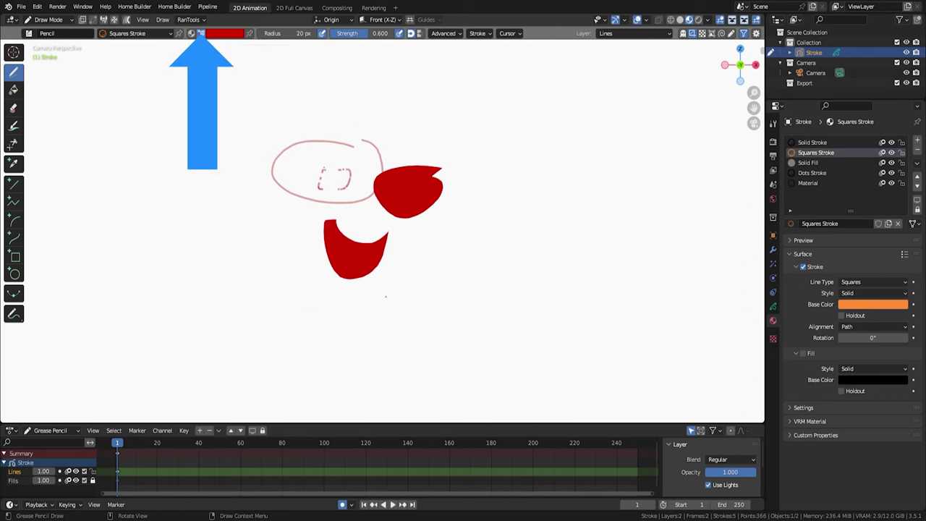
Pick a pale yellow-green brush colour, paint a green shape and paste a colour.
click(225, 33)
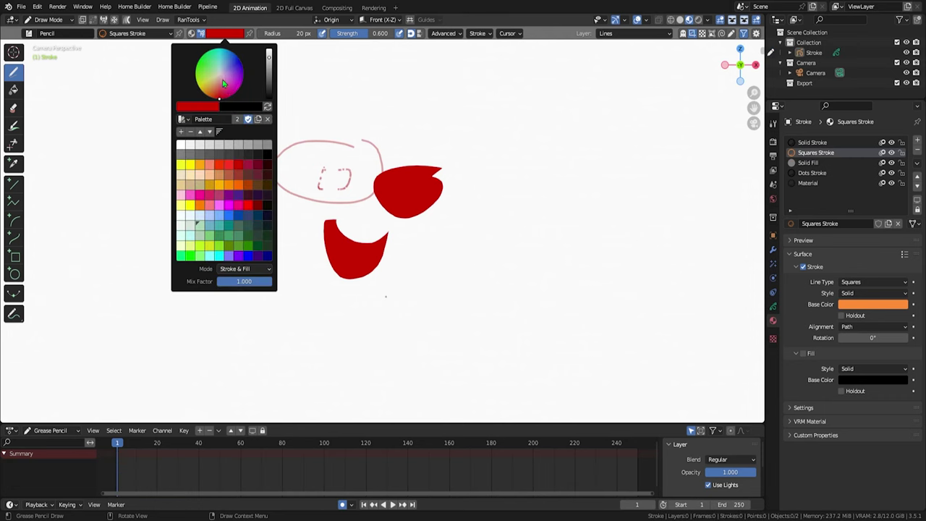
click(243, 73)
drag(243, 74, 209, 81)
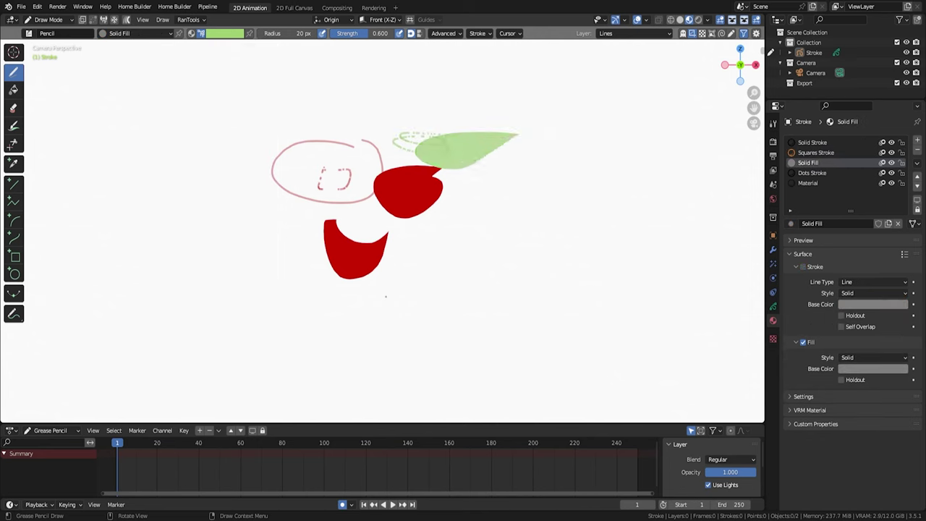
drag(435, 148, 492, 141)
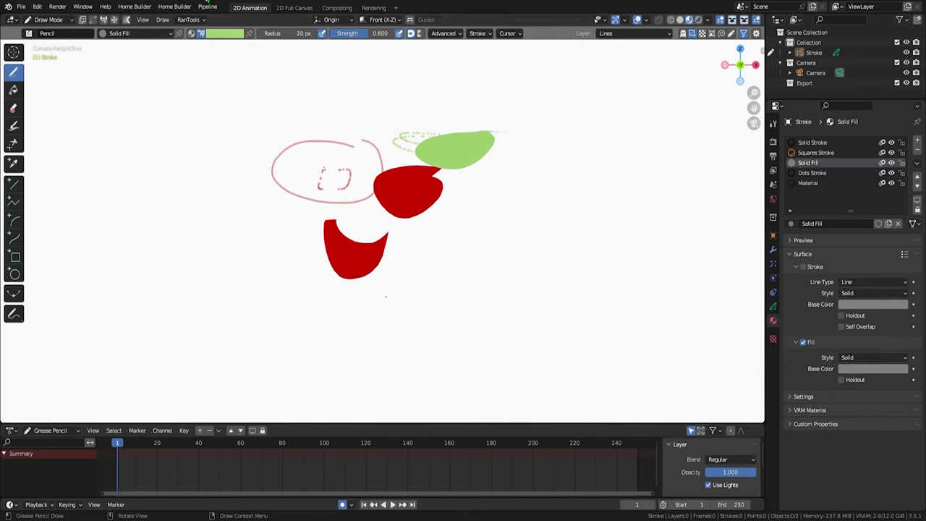
click(221, 35)
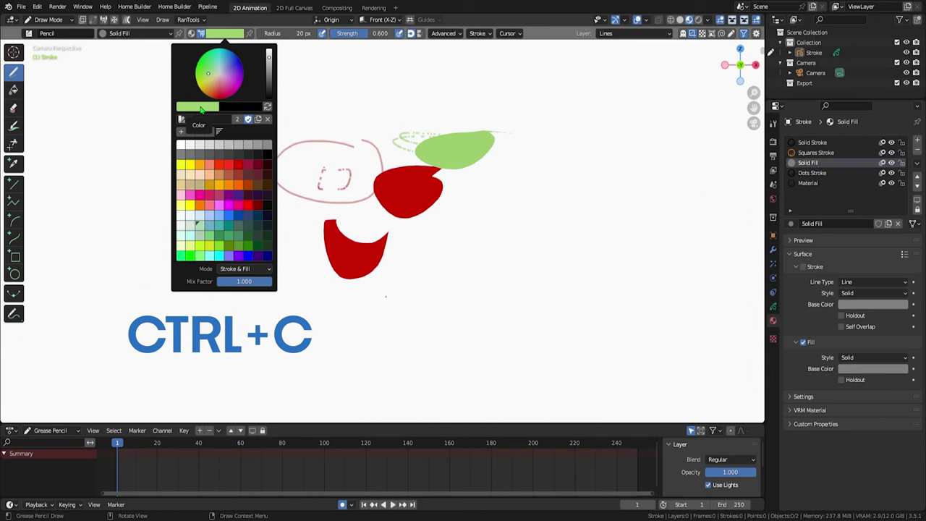
key(ctrl+v)
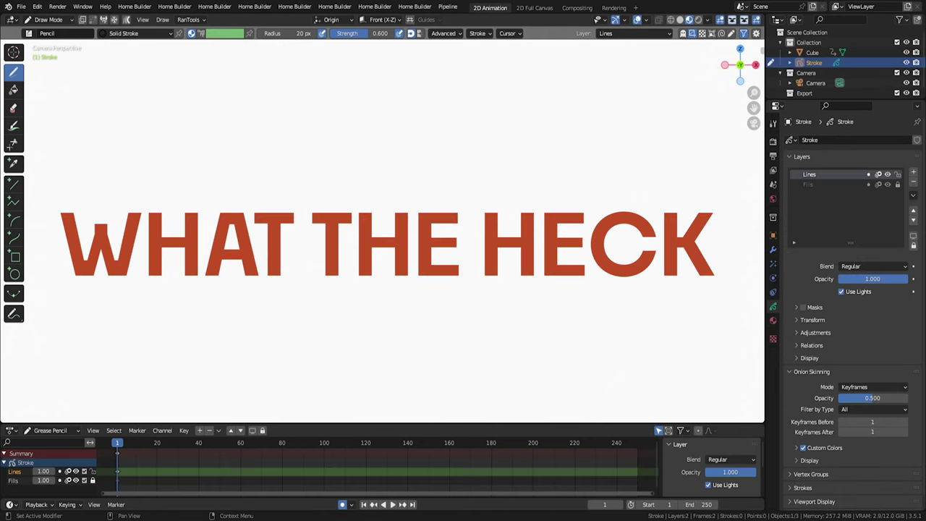
Paint a green blob with a salmon cap, a green leaf and a pale highlight.
mouse_move(349, 164)
mouse_down()
mouse_move(383, 304)
mouse_move(318, 181)
mouse_move(349, 165)
mouse_up()
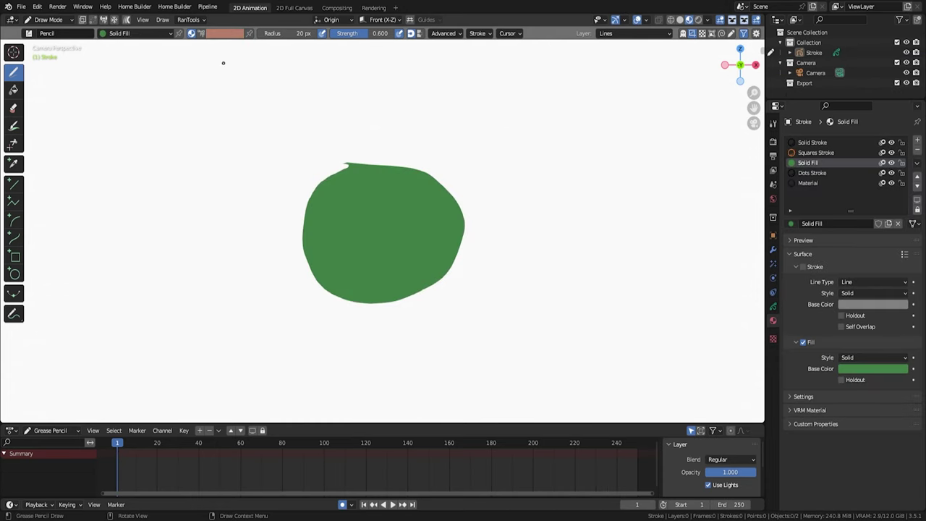
mouse_move(390, 165)
mouse_down()
mouse_move(347, 171)
mouse_move(376, 229)
mouse_move(422, 205)
mouse_move(390, 156)
mouse_up()
click(192, 34)
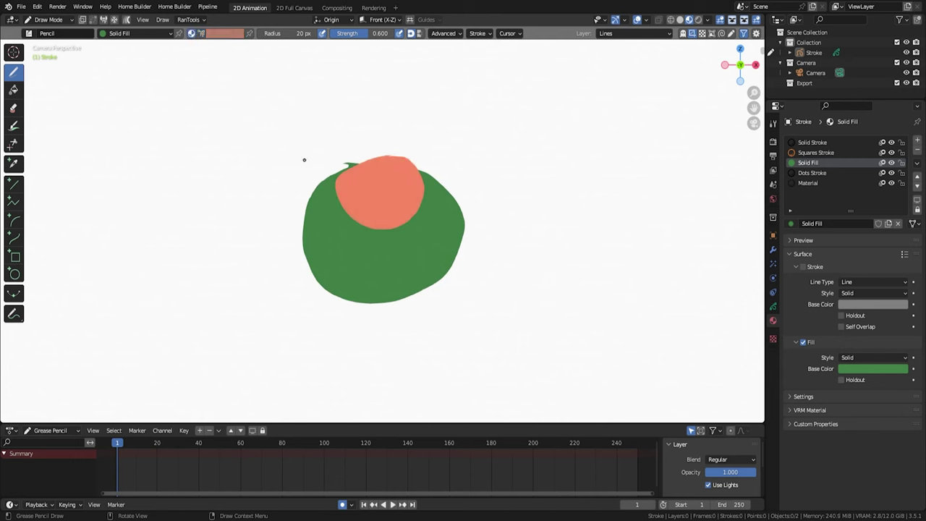
mouse_move(305, 153)
mouse_down()
mouse_move(312, 192)
mouse_move(307, 173)
mouse_up()
click(192, 34)
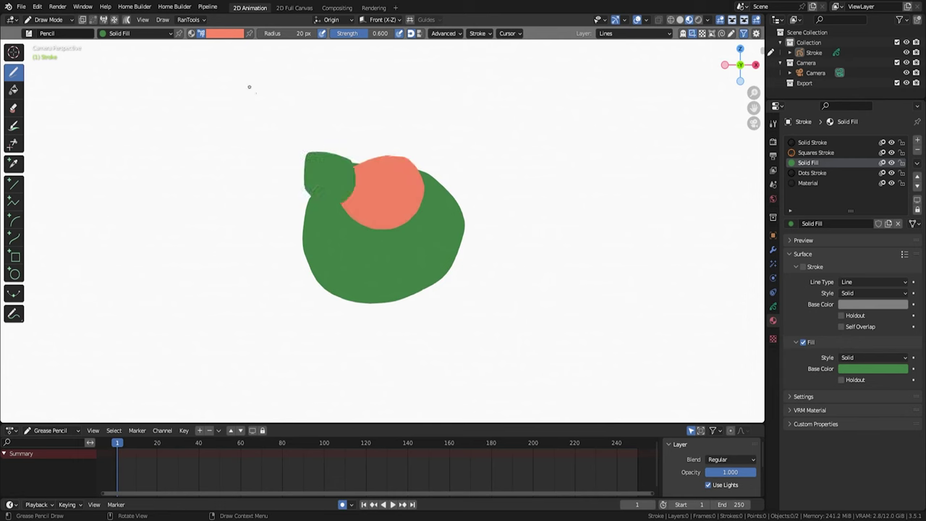
mouse_move(361, 159)
mouse_down()
mouse_move(406, 154)
mouse_move(349, 152)
mouse_move(347, 173)
mouse_up()
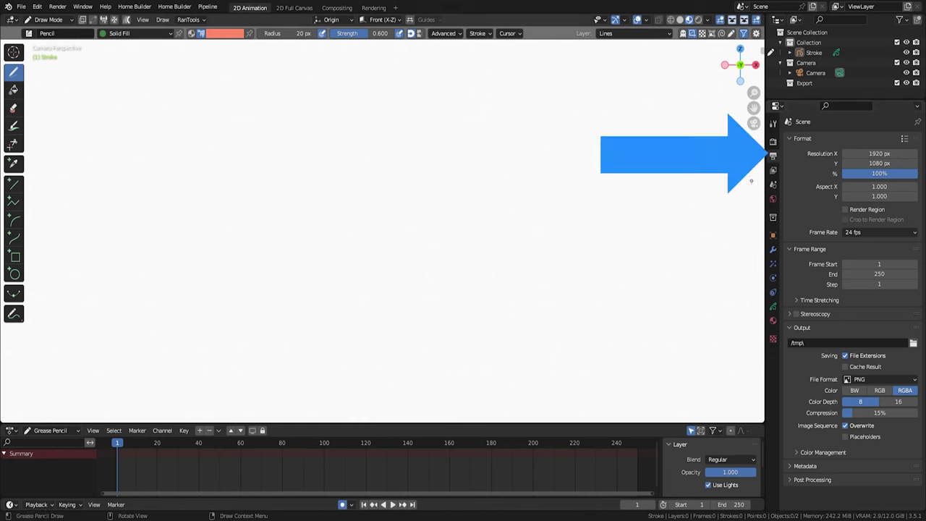
Check the frame rate list, then tick the Z pass in View Layer passes.
click(862, 235)
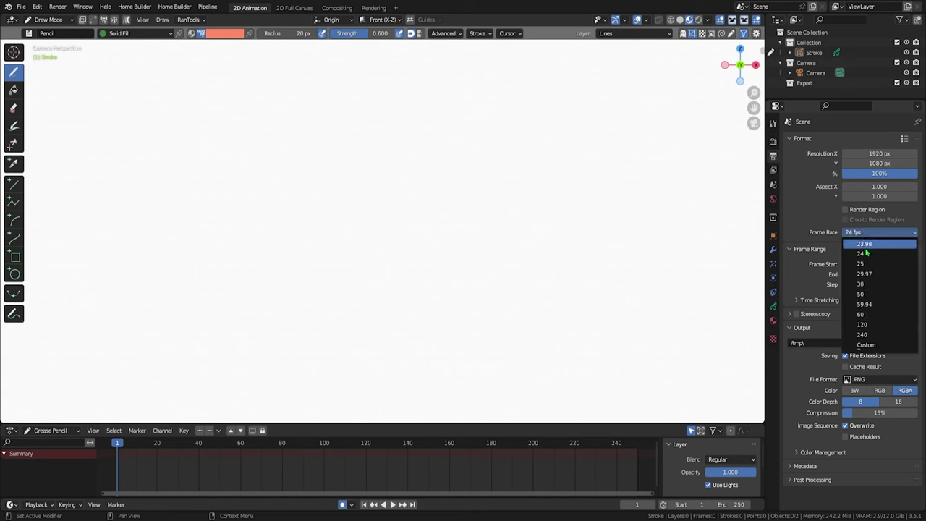
click(772, 172)
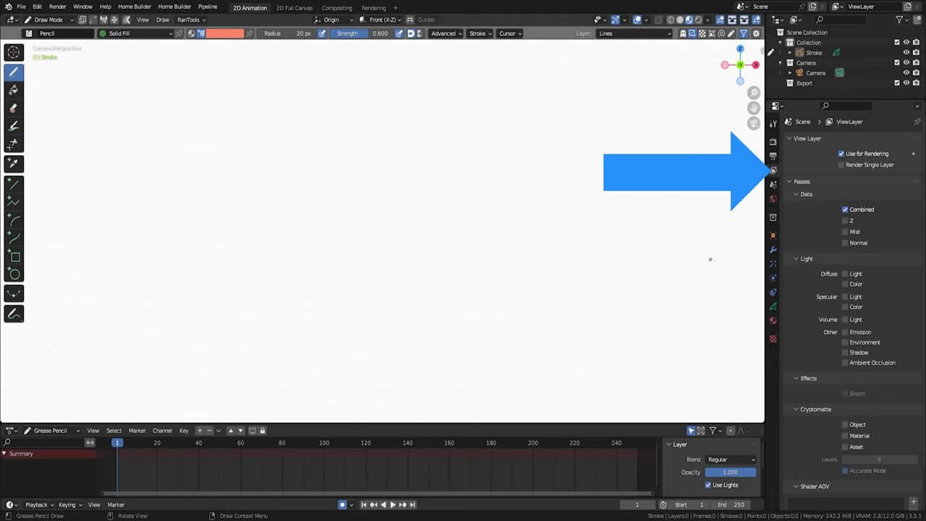
click(845, 221)
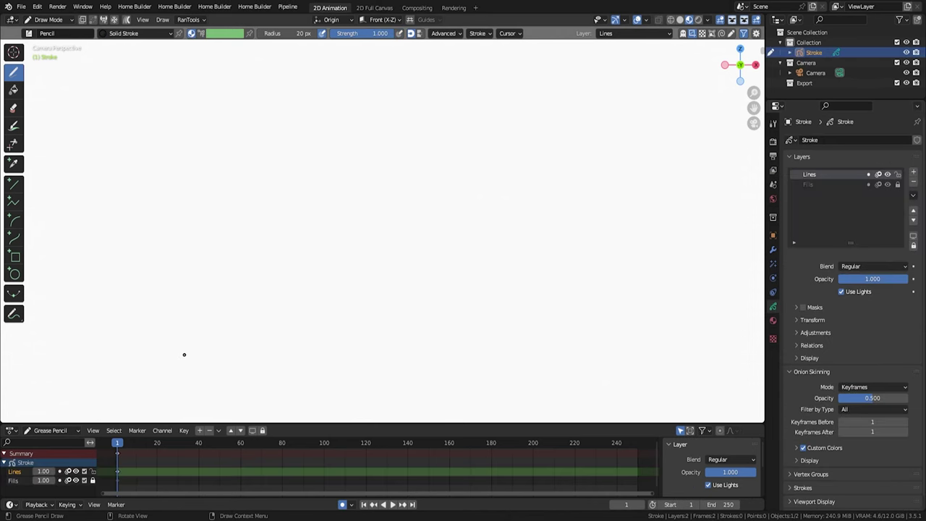
Draw an open arc on frame 1 and a new arch stroke on frame 4.
mouse_move(169, 341)
mouse_down()
mouse_move(154, 308)
mouse_move(152, 316)
mouse_move(206, 318)
mouse_up()
click(130, 443)
drag(131, 443, 124, 443)
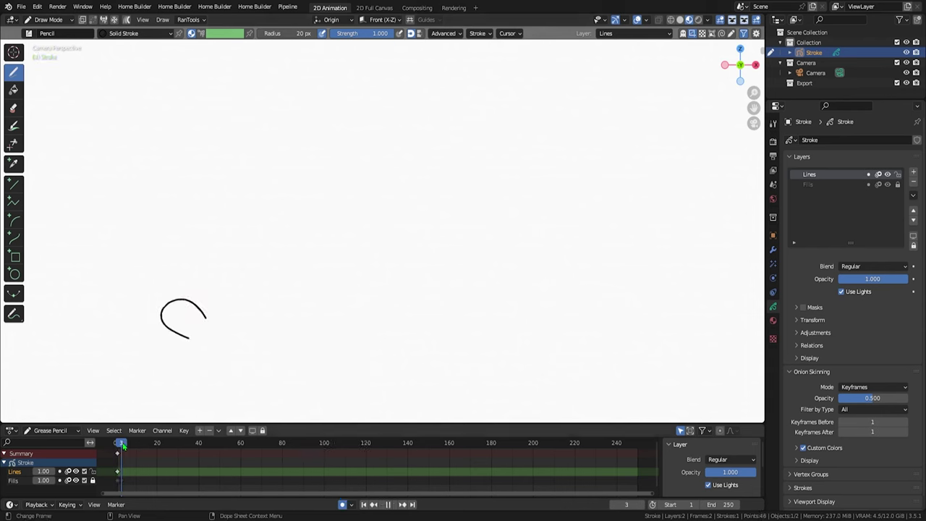
mouse_move(196, 339)
mouse_down()
mouse_move(219, 329)
mouse_move(217, 293)
mouse_move(235, 333)
mouse_move(269, 314)
mouse_move(233, 356)
mouse_up()
Move through frames 8, 12 and 16, then begin lowering the scene end frame from 250.
click(132, 444)
click(140, 443)
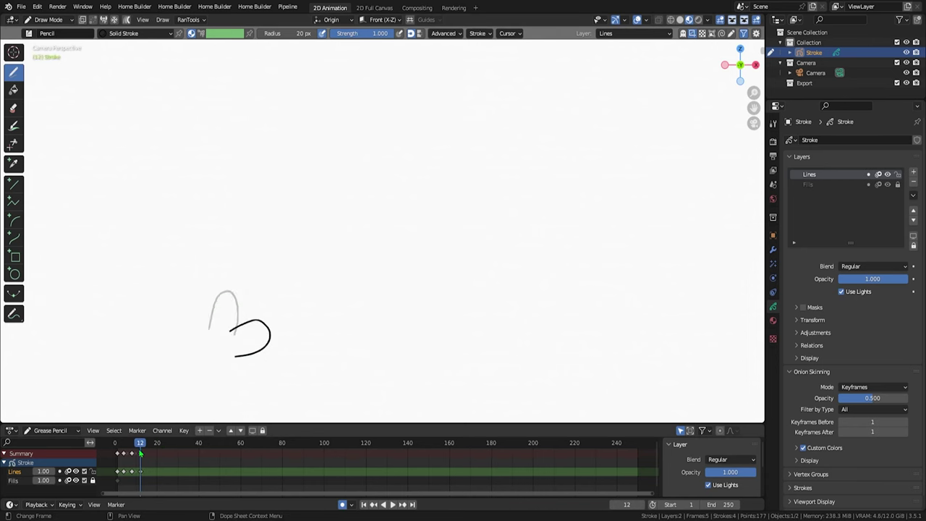
click(152, 450)
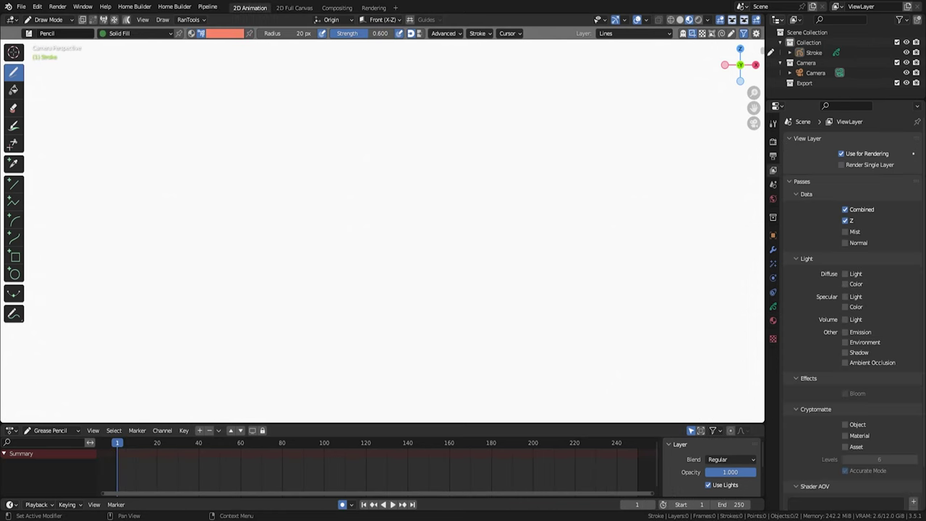
mouse_move(735, 505)
mouse_down()
mouse_move(691, 504)
mouse_move(731, 505)
mouse_up()
click(730, 504)
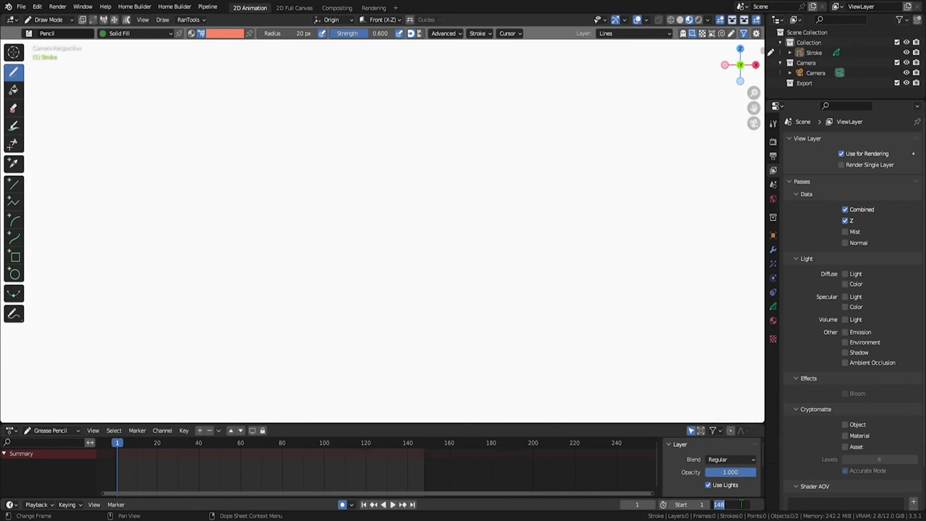
Set the end frame to 250, show green/blue onion-skin custom colours, and scrub to frame 10.
text(250)
key(Return)
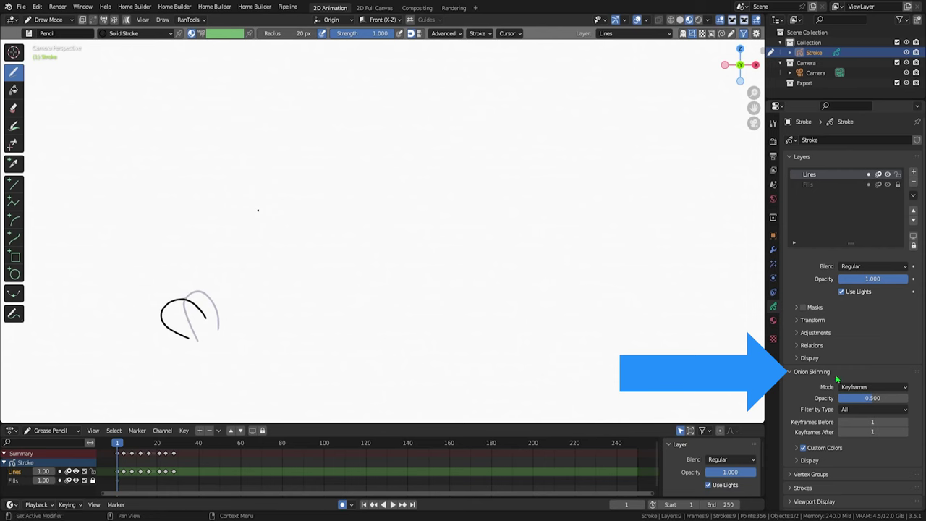
click(796, 448)
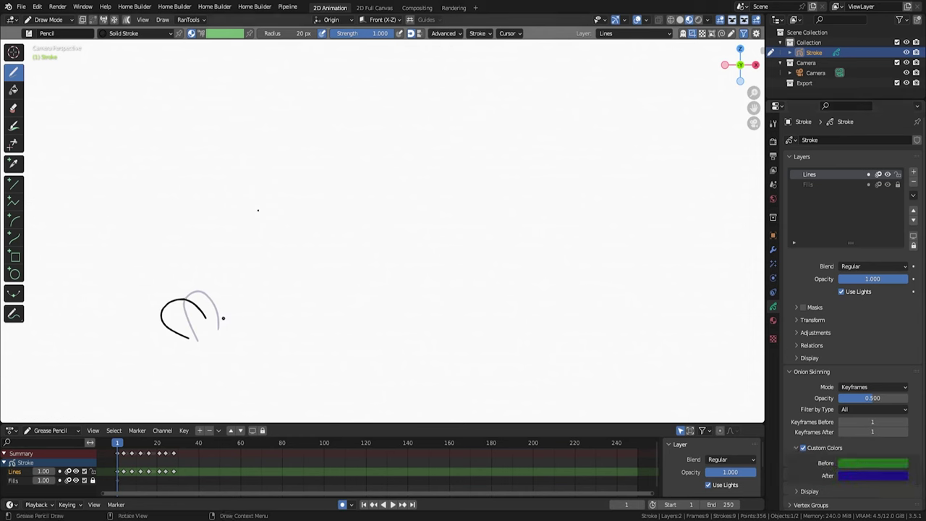
drag(119, 449, 136, 447)
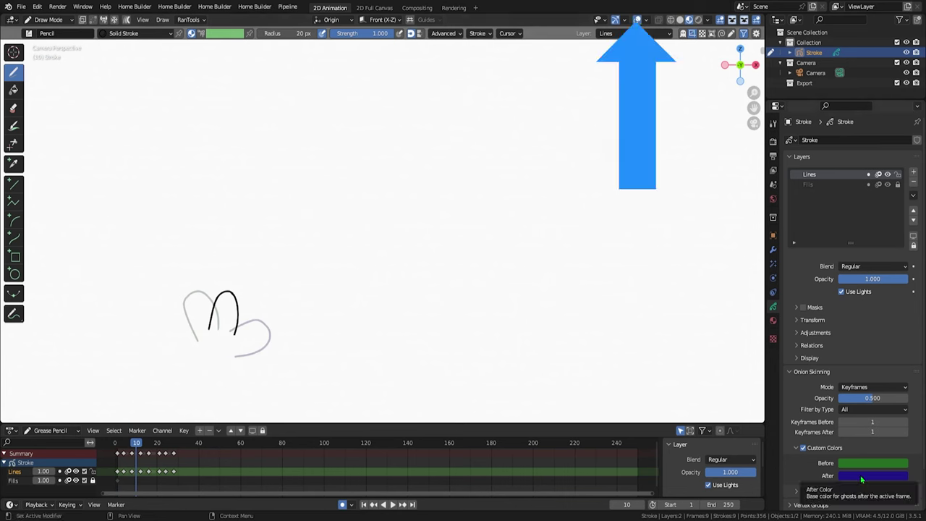
Toggle viewport onion skinning off and back on in the overlay options.
click(646, 20)
click(587, 285)
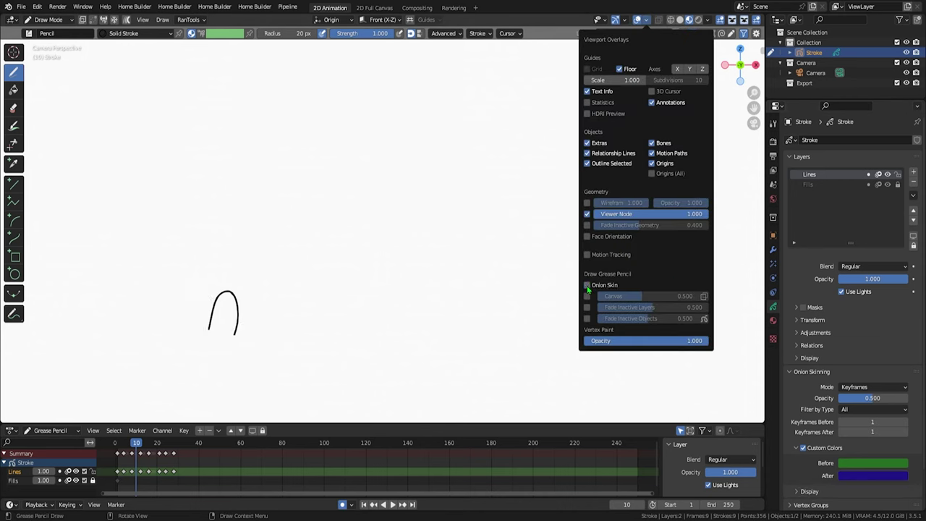
click(586, 285)
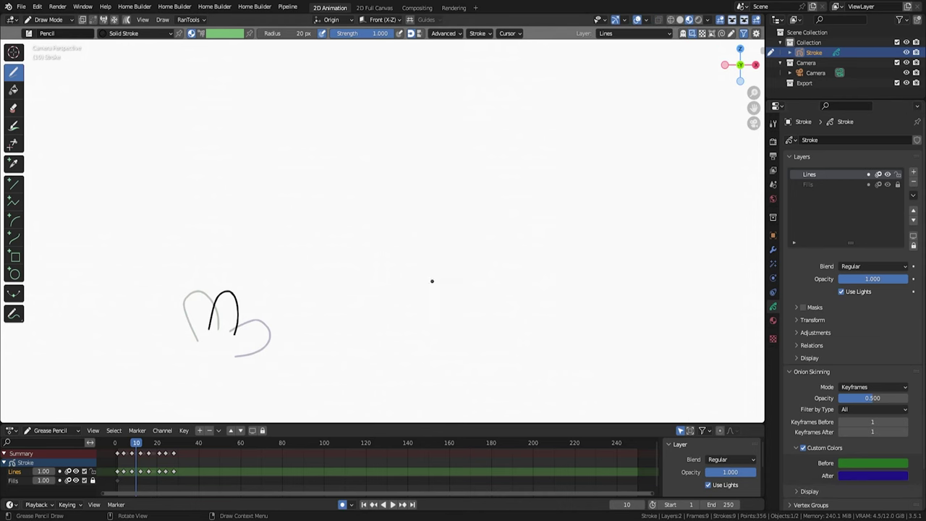
Try Solid and Rendered viewport shading, settling on Material Preview shading.
key(z)
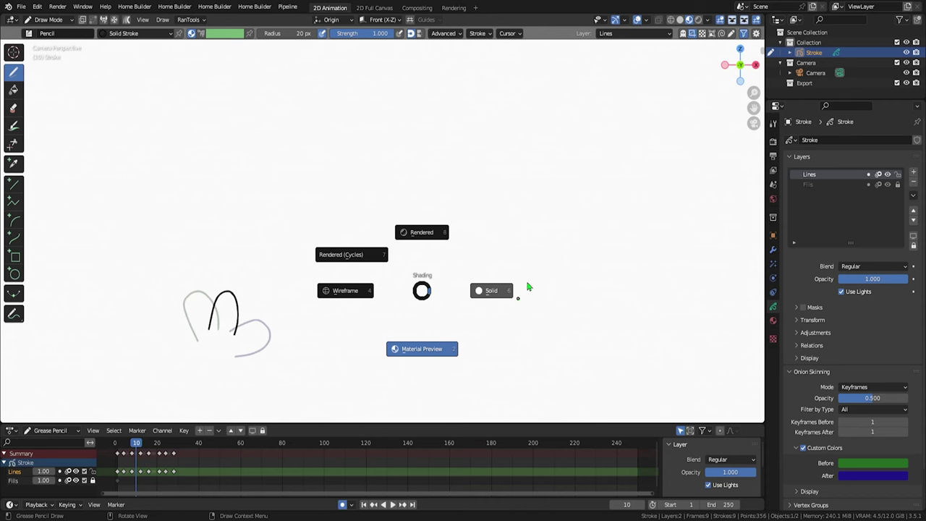
click(527, 287)
key(z)
click(458, 221)
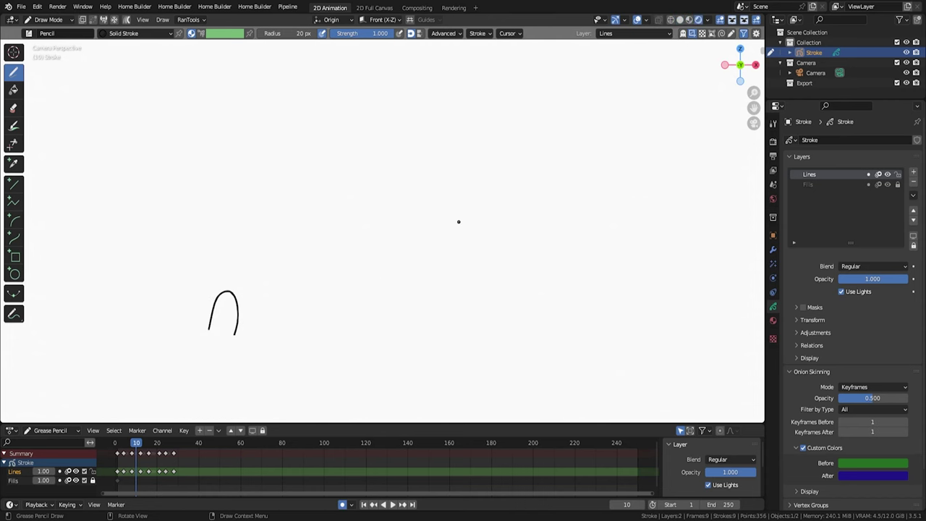
key(z)
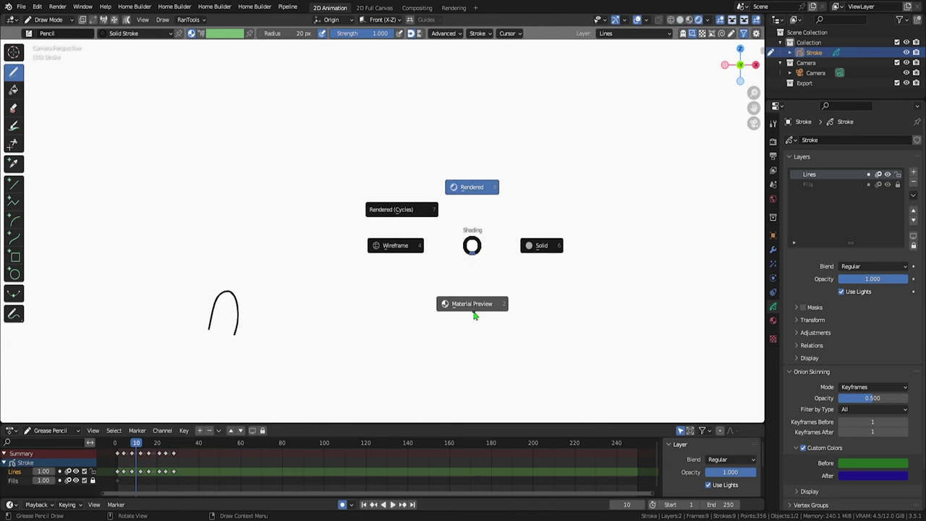
click(474, 309)
Start a new 2D Animation file.
click(21, 6)
mouse_move(29, 17)
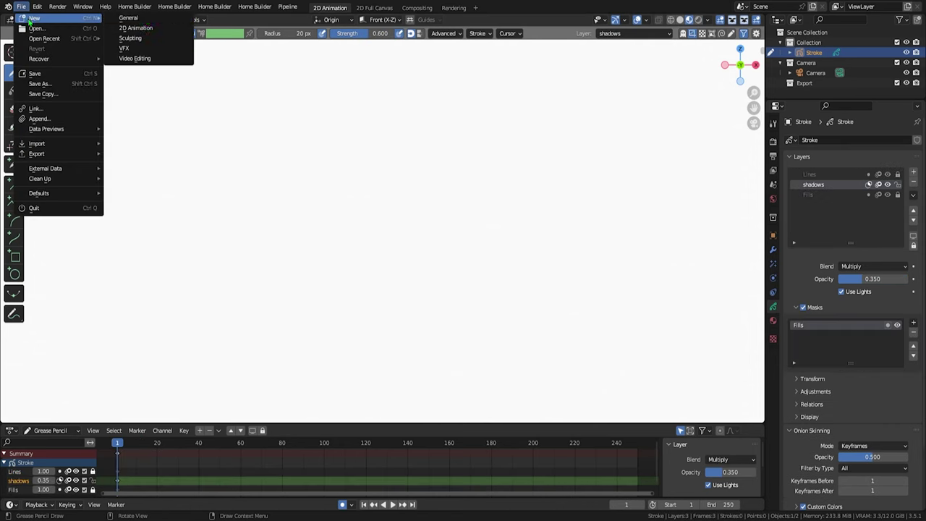
click(131, 27)
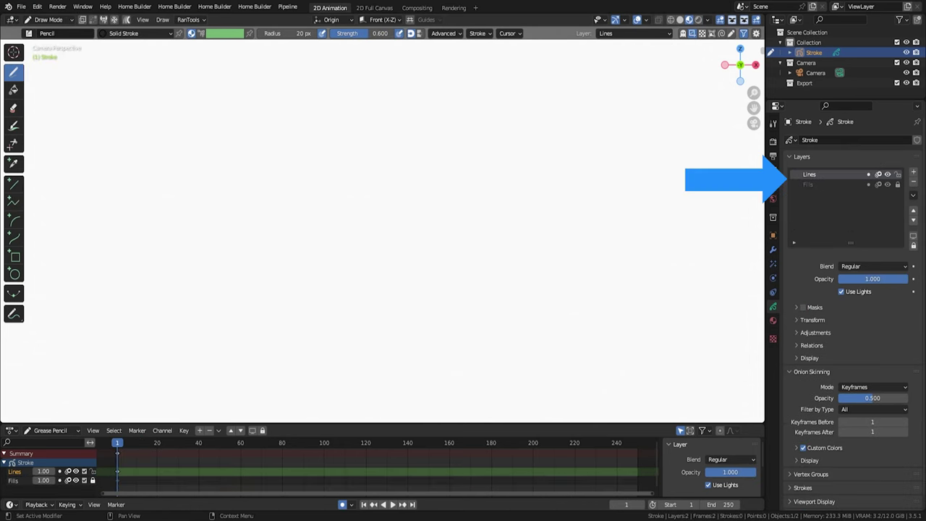
Add a 'shadows' layer with Multiply blending, 0.35 opacity, masked by the Fills layer.
click(913, 173)
click(874, 266)
click(869, 318)
click(803, 307)
click(796, 307)
click(914, 322)
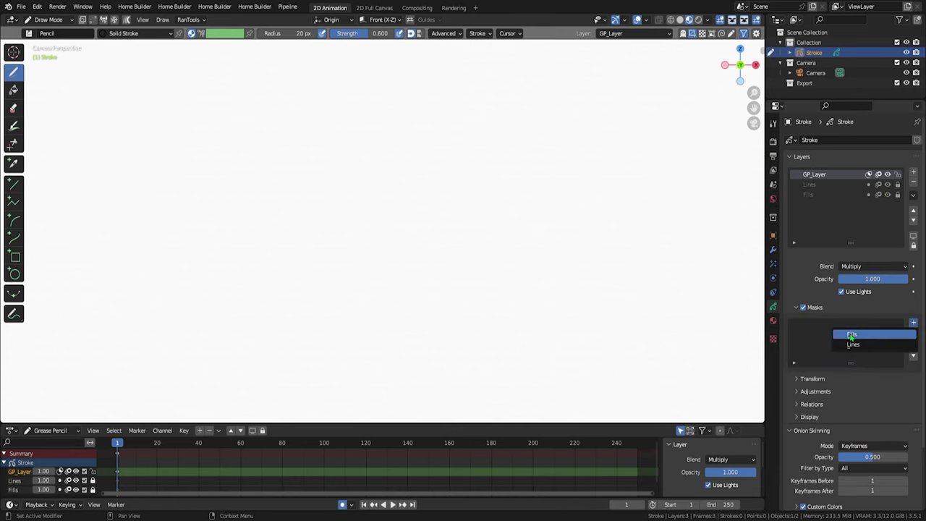
click(851, 335)
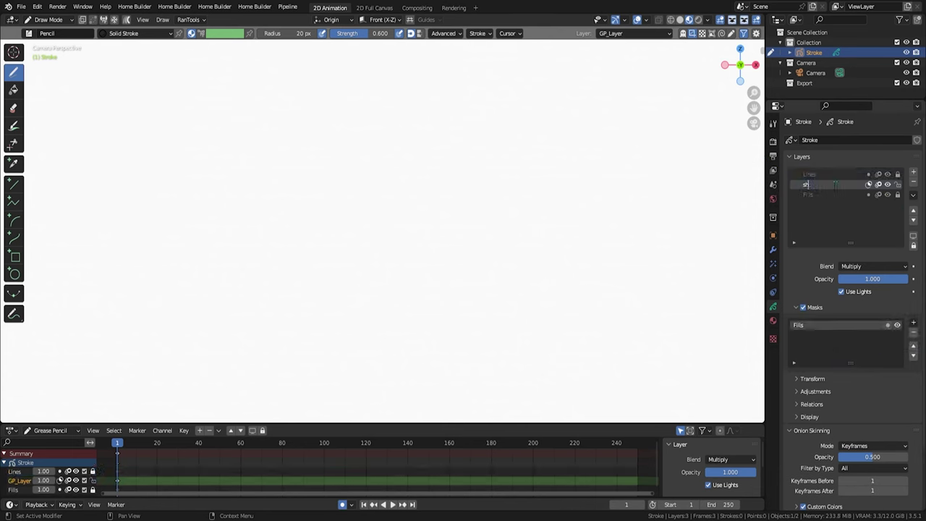
text(adows)
click(872, 278)
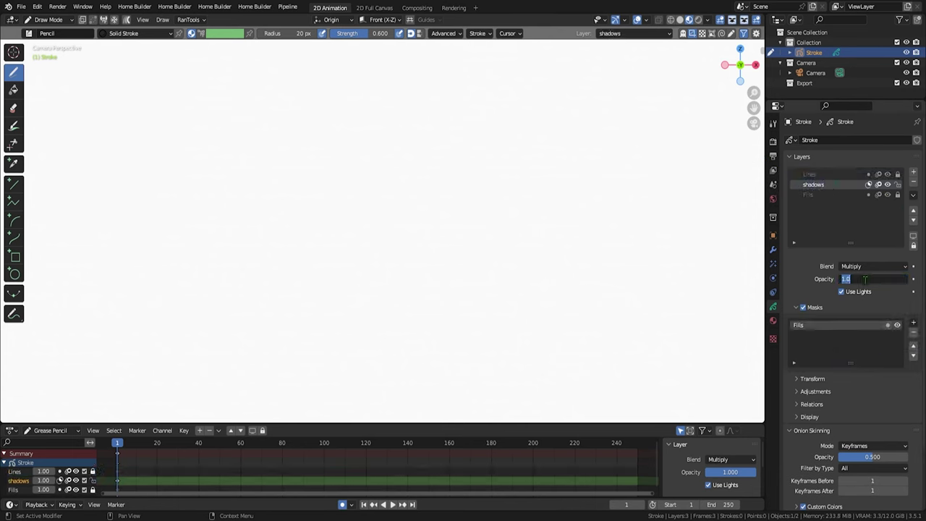
text(0.35)
key(Return)
Add a 'highlights' layer above shadows with Add blending, 0.35 opacity and lighting turned off.
click(913, 172)
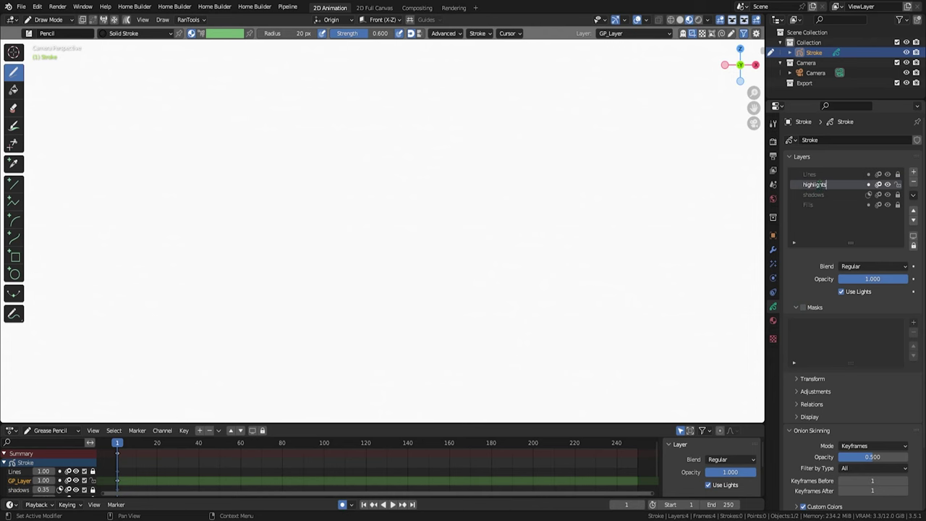
key(Return)
click(874, 266)
click(874, 291)
click(872, 279)
text(0.35)
key(Return)
click(842, 291)
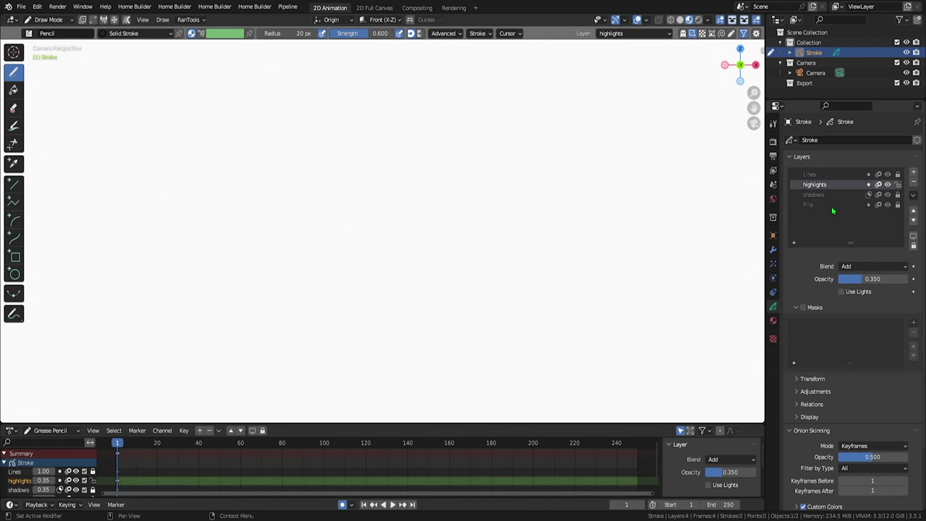
click(15, 274)
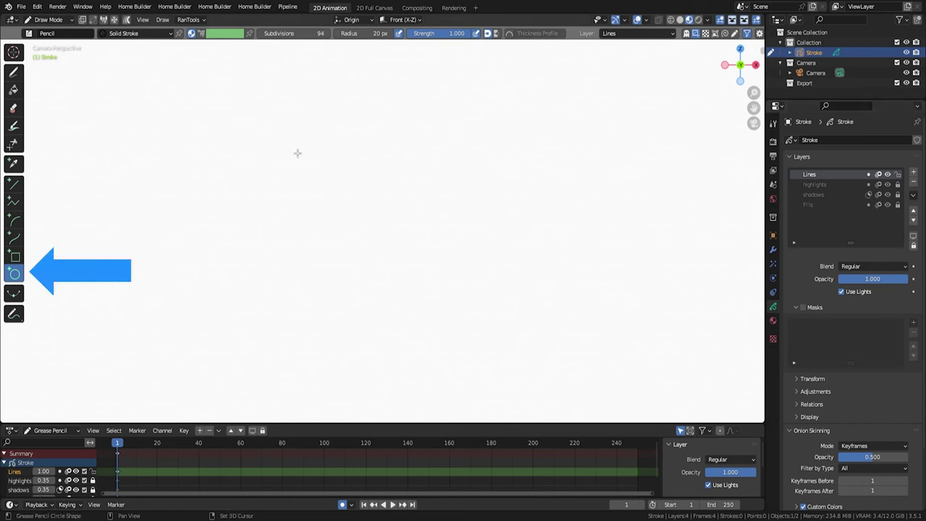
Draw a black circle outline near the canvas centre on the Lines layer.
drag(264, 153, 422, 267)
key(Return)
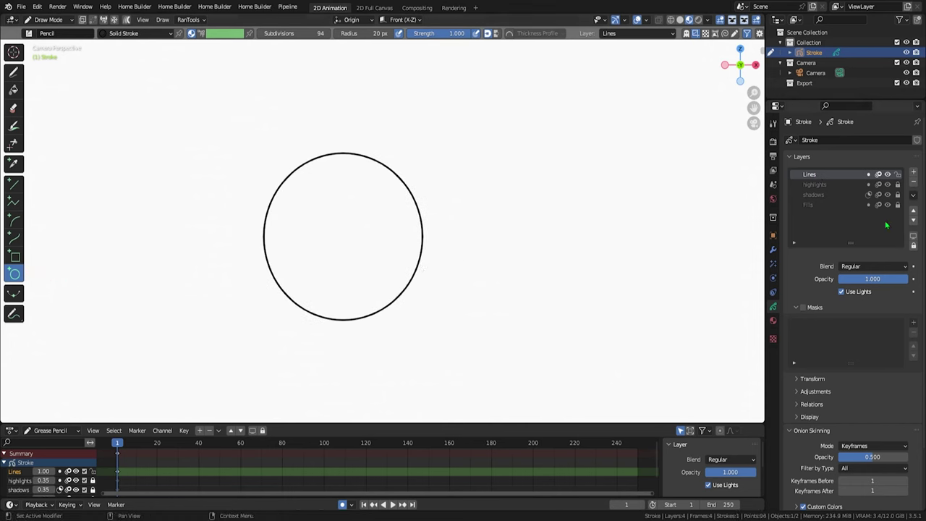
click(807, 205)
Fill the circle solid grey on the Fills layer using the Solid Fill material.
key(u)
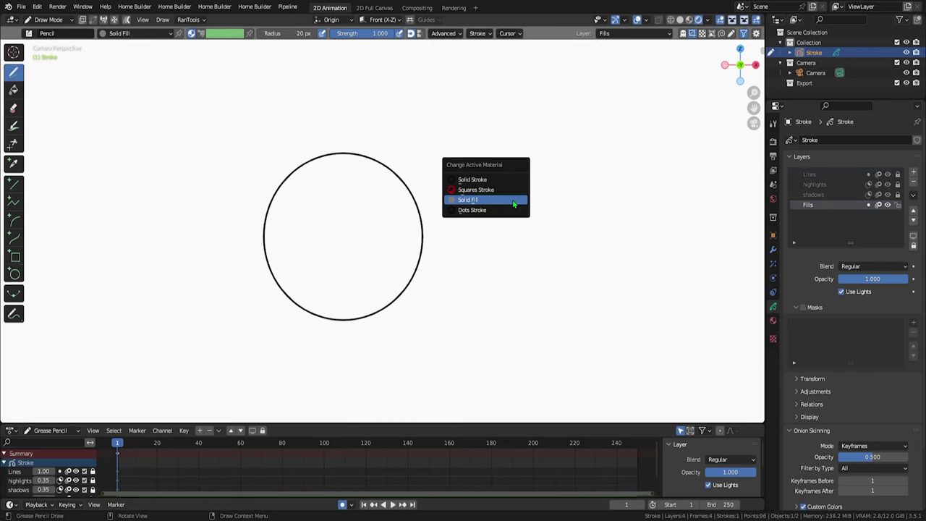
click(514, 204)
key(y)
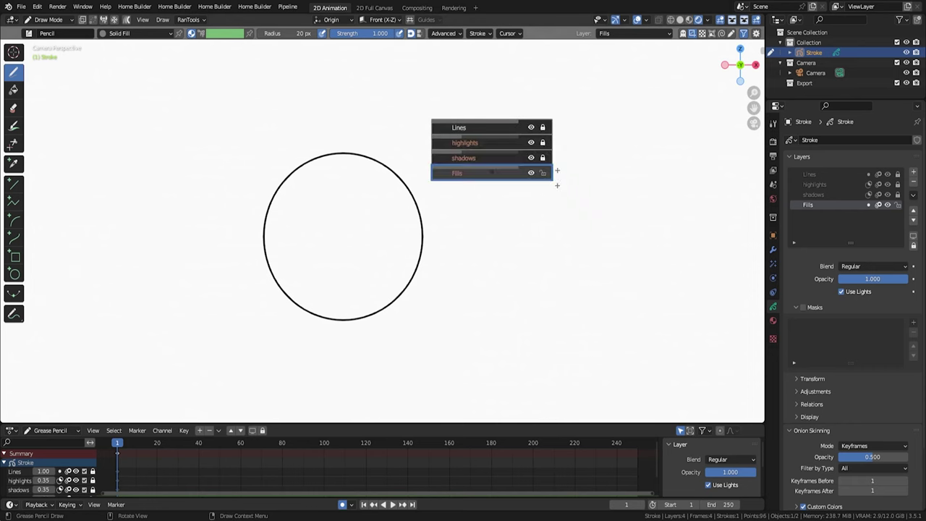
click(473, 172)
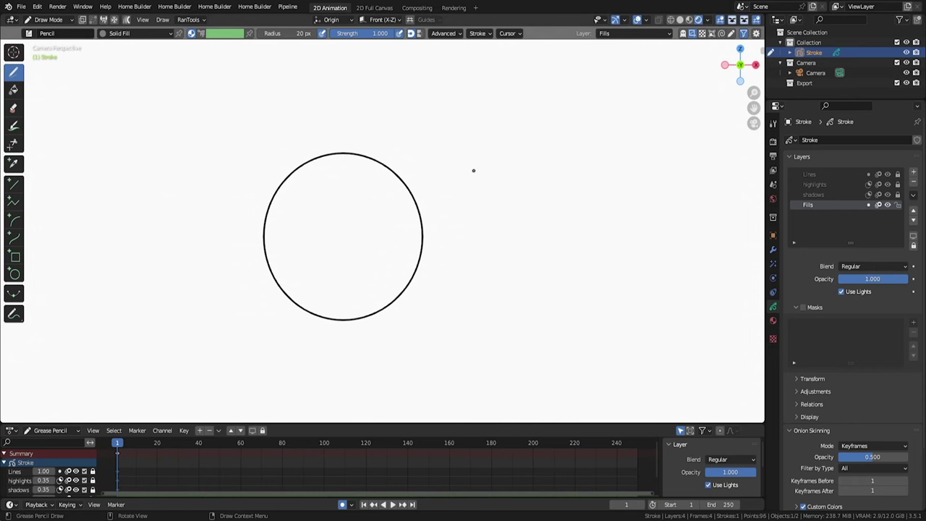
click(14, 90)
click(333, 246)
key(y)
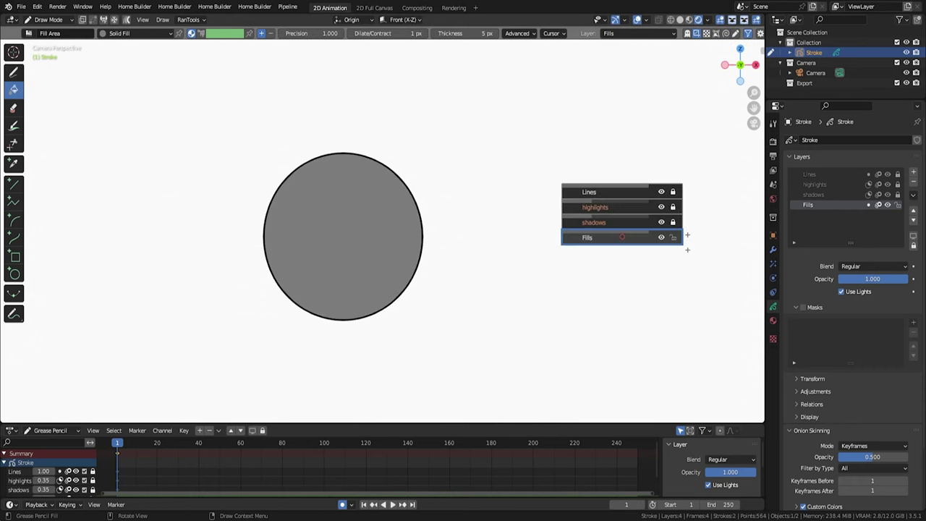
click(608, 222)
Paint a dark diagonal band on shadows and a small pale top spot on highlights.
click(13, 71)
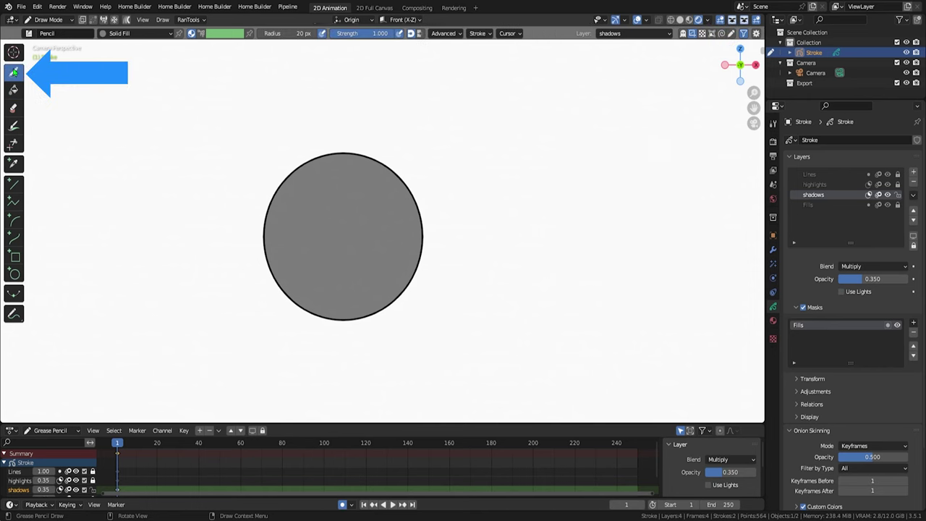
mouse_move(287, 241)
mouse_down()
mouse_move(459, 302)
mouse_move(276, 207)
mouse_up()
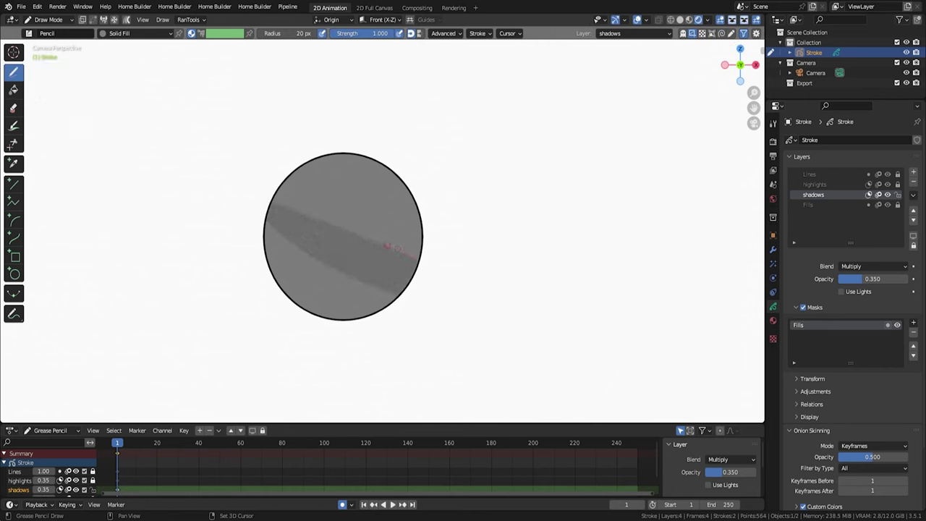
key(y)
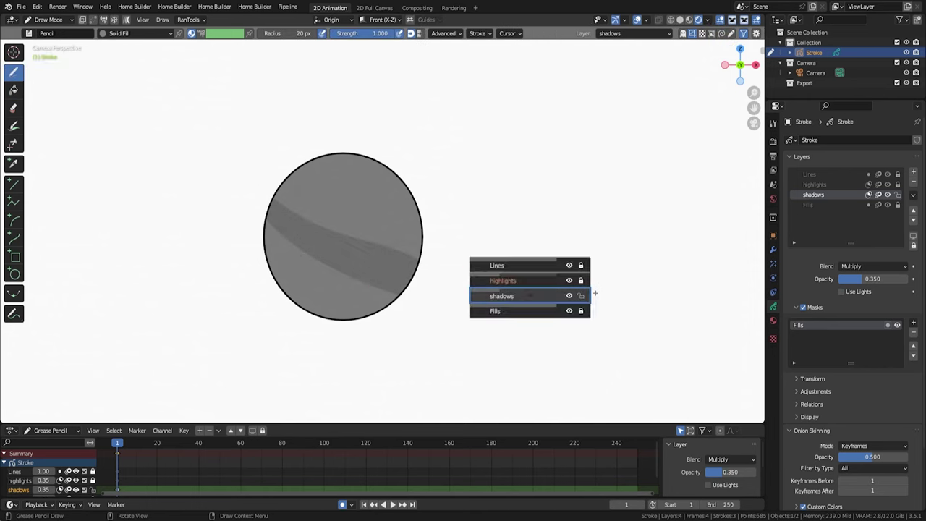
click(592, 280)
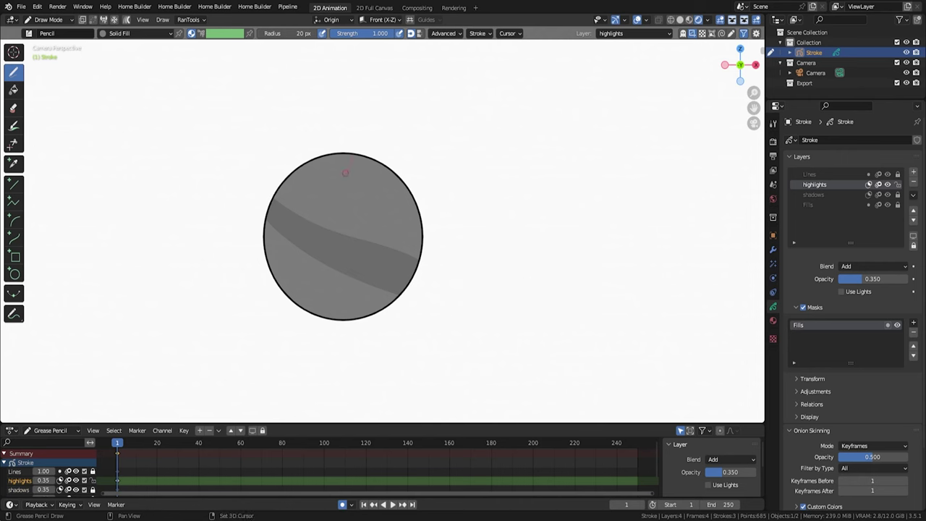
drag(357, 162, 377, 164)
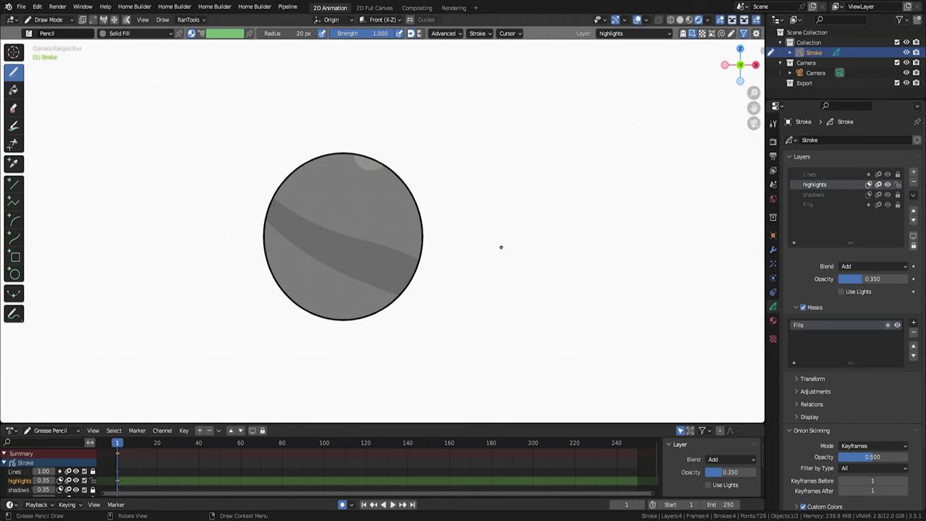
key(y)
click(490, 201)
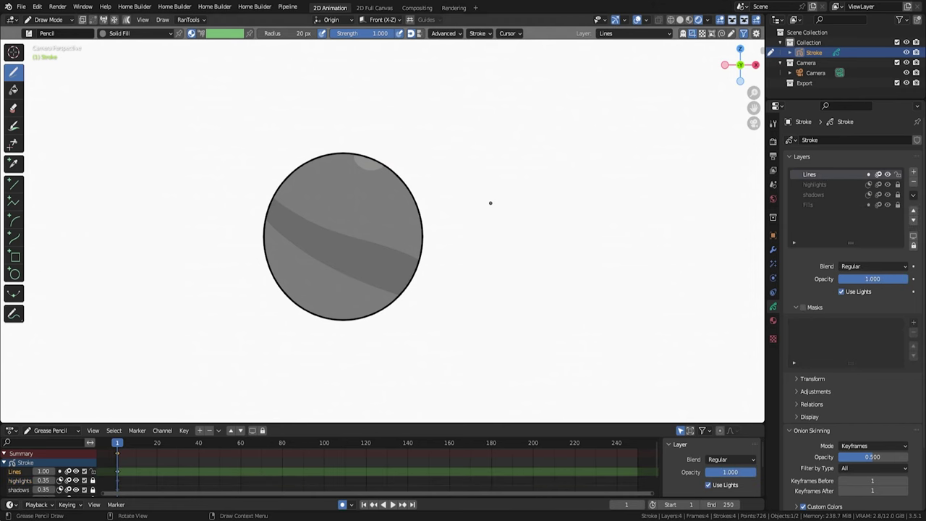
Draw two eyes and a mouth on the circle with the Solid Stroke material.
key(u)
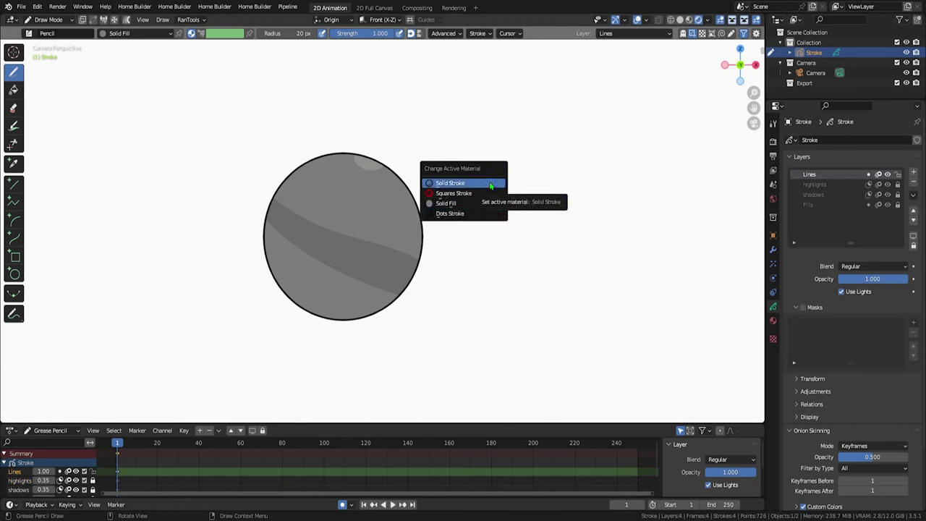
click(459, 183)
scroll(268, 235, up, 2)
drag(256, 228, 283, 230)
drag(344, 235, 371, 232)
drag(322, 259, 346, 257)
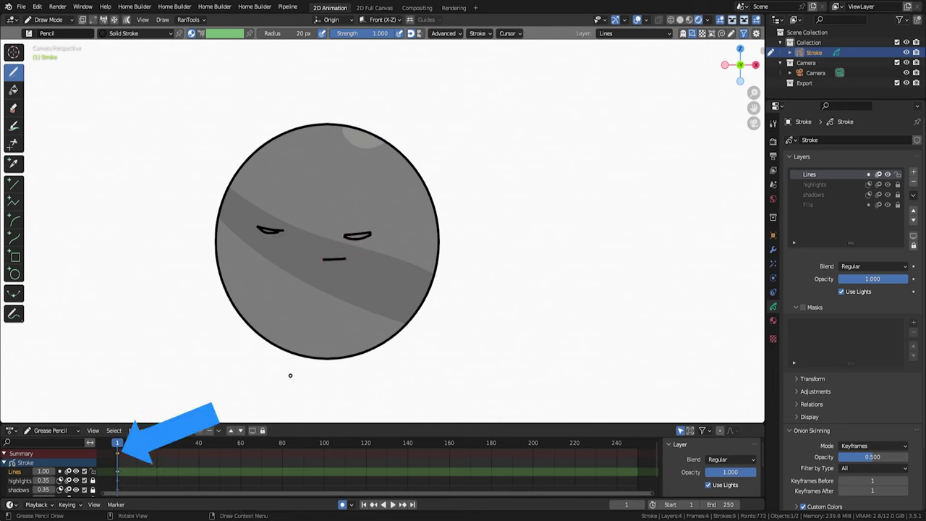
Duplicate the face keyframe to frames 4 and 8, redrawing the eyes on each copy.
click(118, 458)
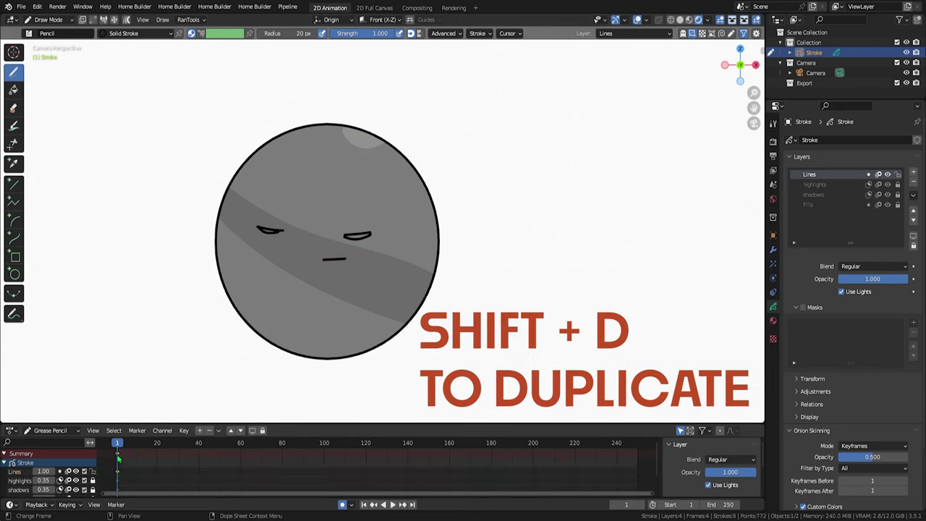
key(shift+d)
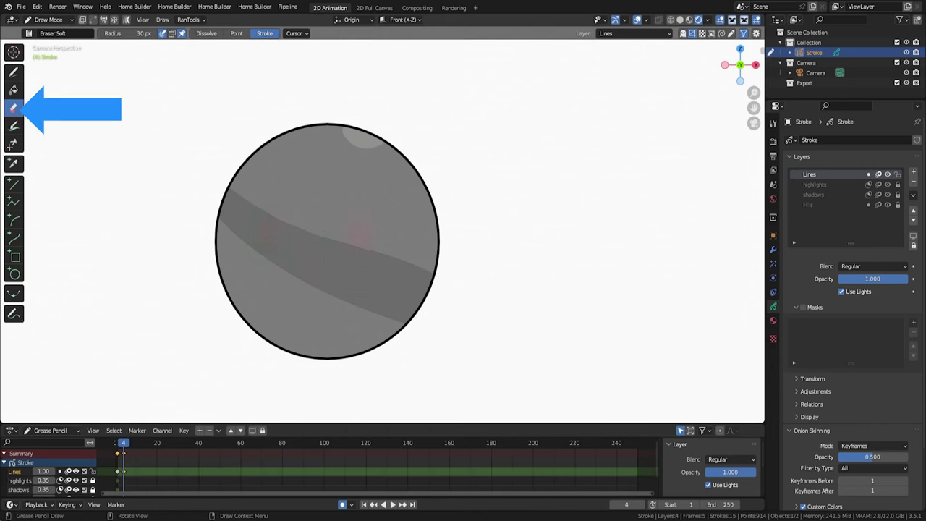
key(d)
drag(257, 229, 280, 232)
mouse_move(342, 233)
mouse_down()
mouse_move(369, 232)
mouse_move(338, 262)
mouse_up()
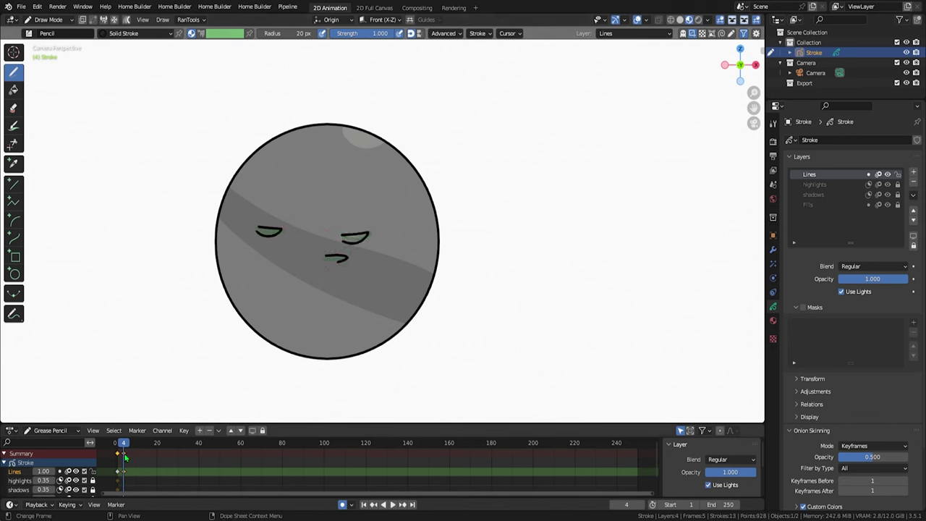
key(shift+d)
mouse_move(362, 236)
ctrl+mouse_down()
mouse_move(265, 217)
mouse_move(281, 228)
ctrl+mouse_up()
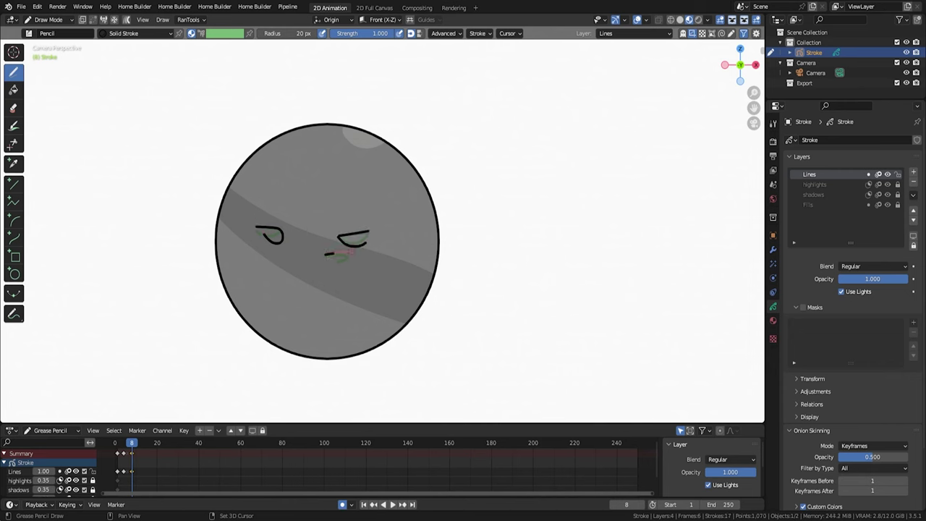
Duplicate all face keyframes further along the timeline and play the animation.
key(a)
key(shift+d)
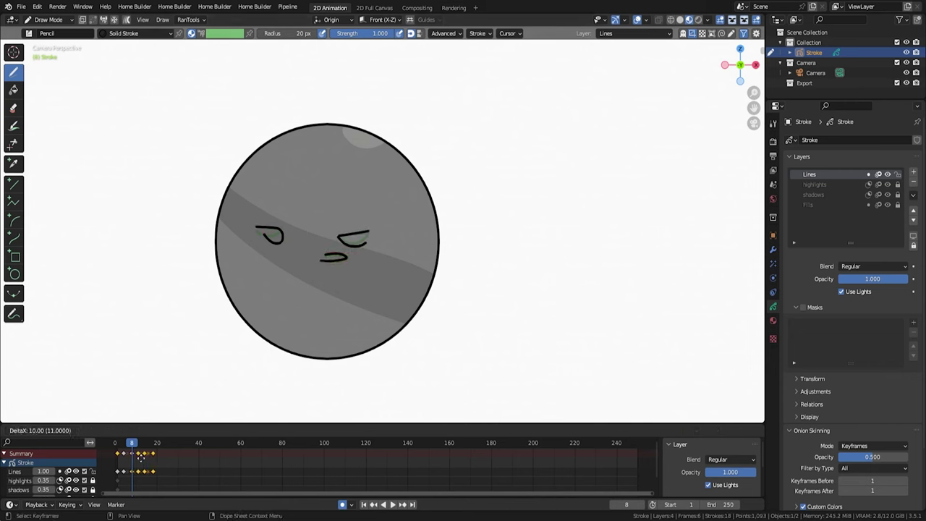
click(194, 462)
key(space)
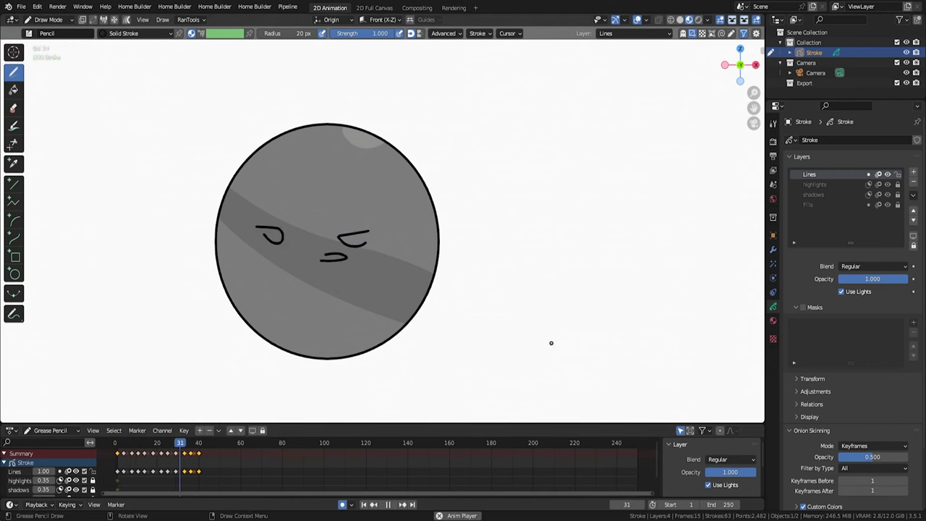